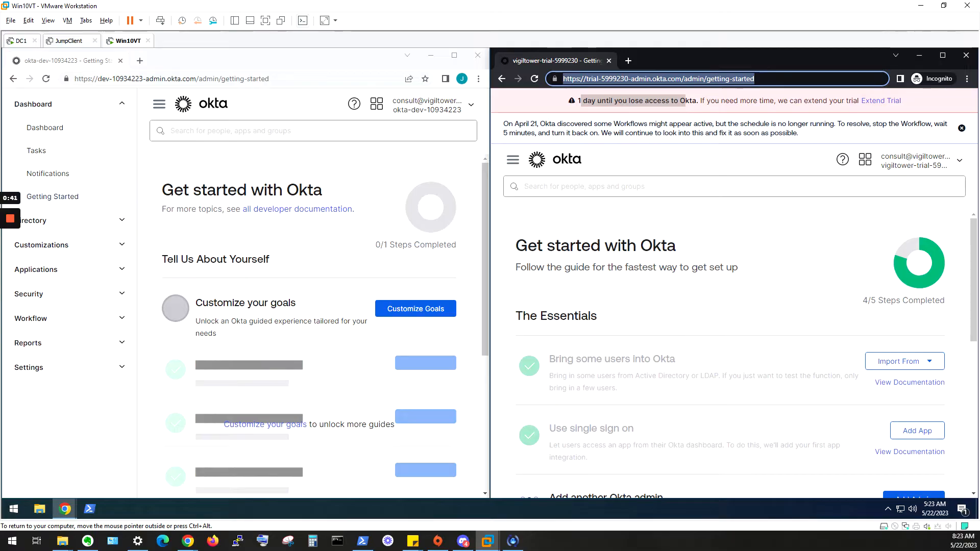
- Identify the dev and trial tenant consoles and bring the trial tenant into focus
{"action": "double_click", "coordinate": [100, 81]}
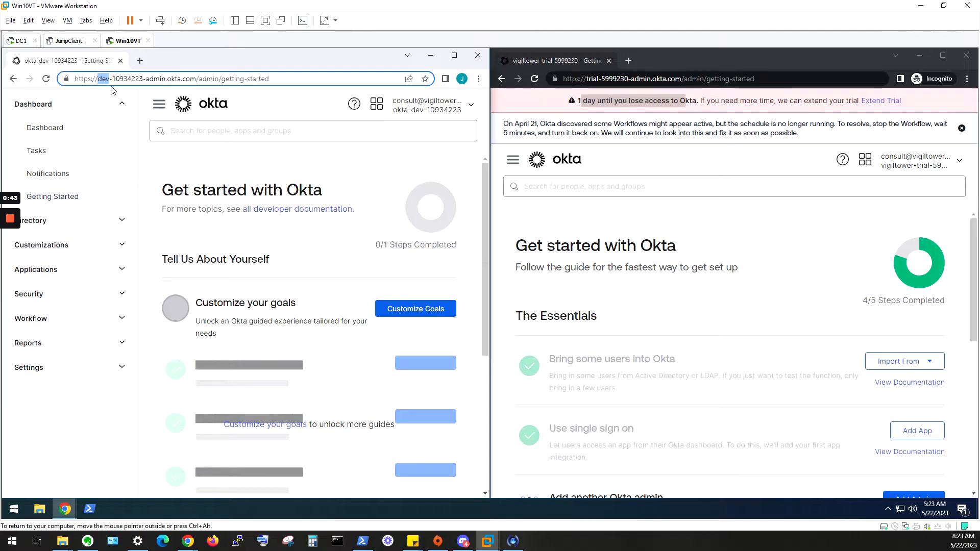
{"action": "double_click", "coordinate": [592, 79]}
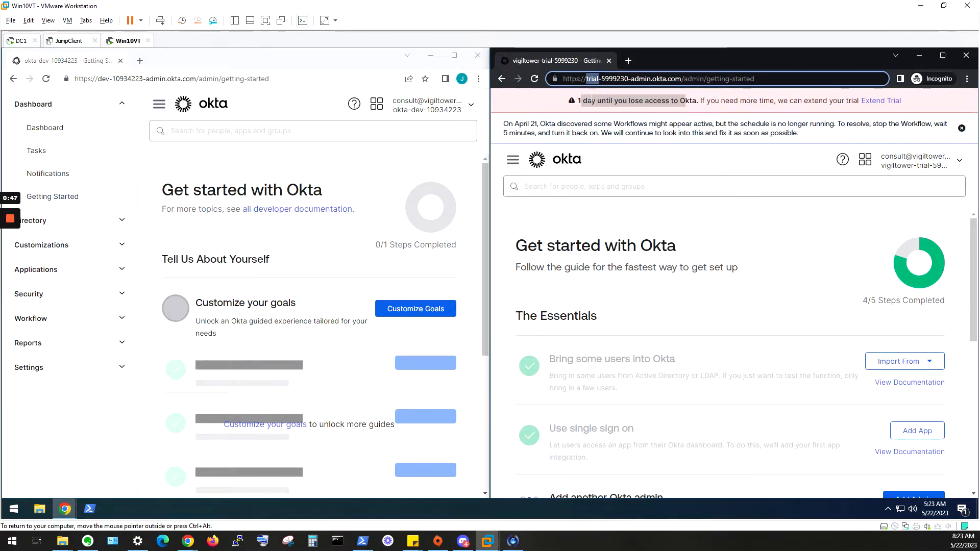
{"action": "left_click", "coordinate": [319, 240]}
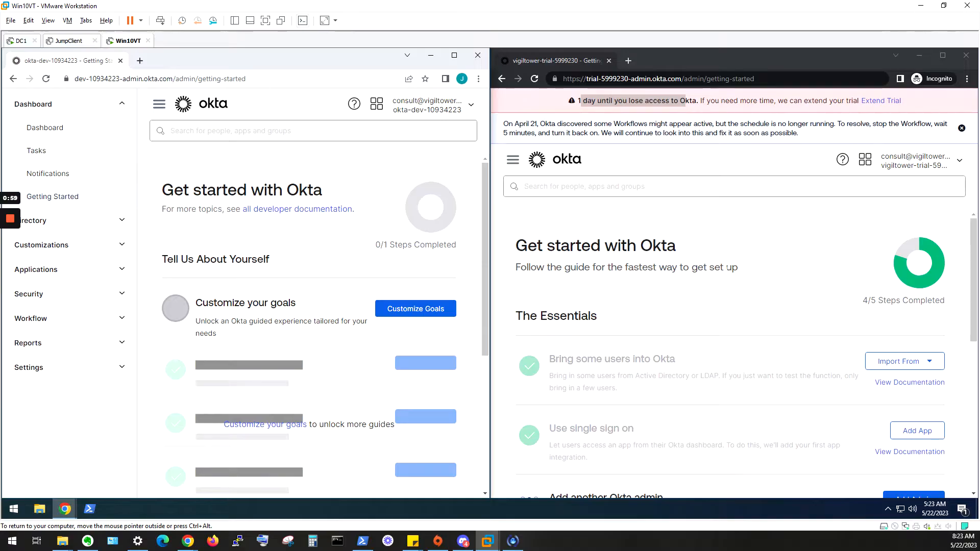
{"action": "left_click", "coordinate": [734, 260]}
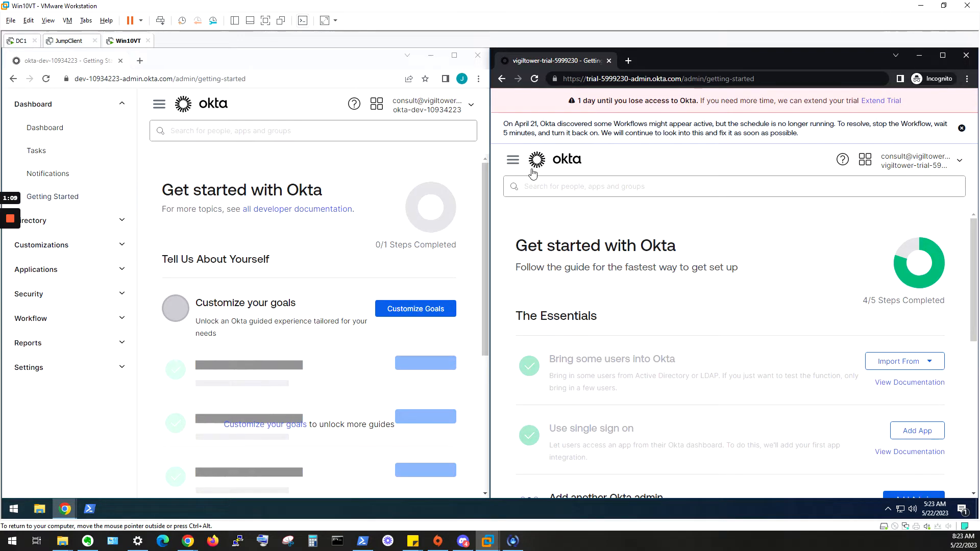
- From Security > Identity Providers, start adding a SAML 2.0 IdP to reach its configuration form
{"action": "left_click", "coordinate": [514, 164]}
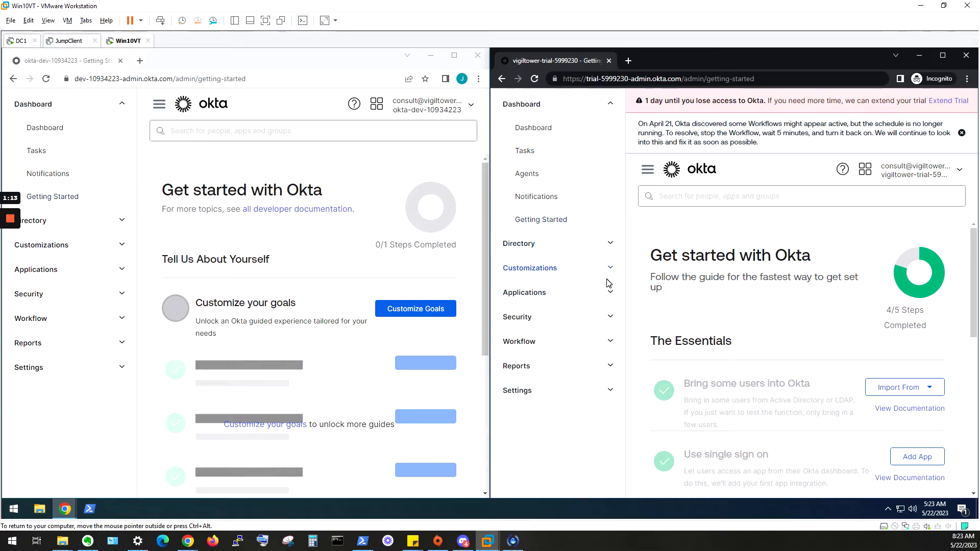
{"action": "left_click", "coordinate": [607, 323]}
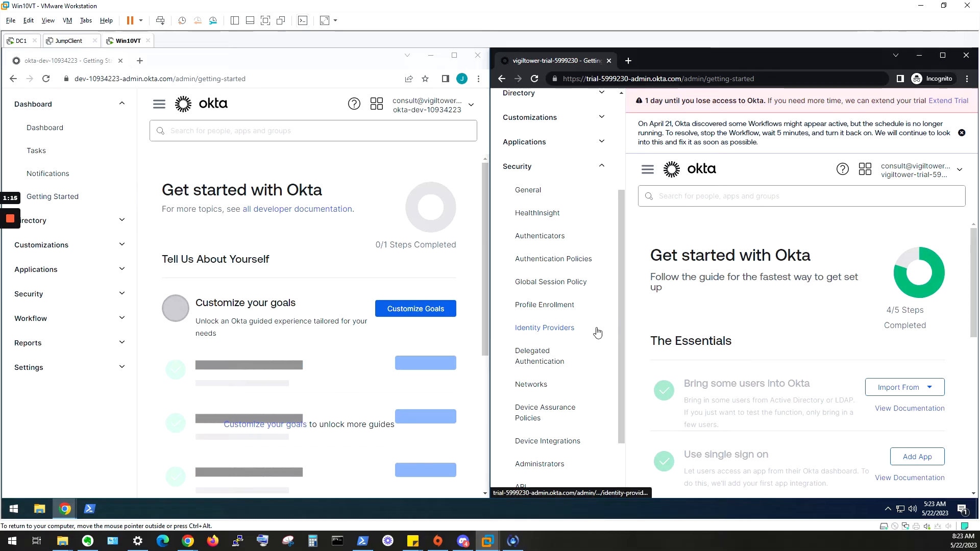
{"action": "left_click", "coordinate": [559, 329]}
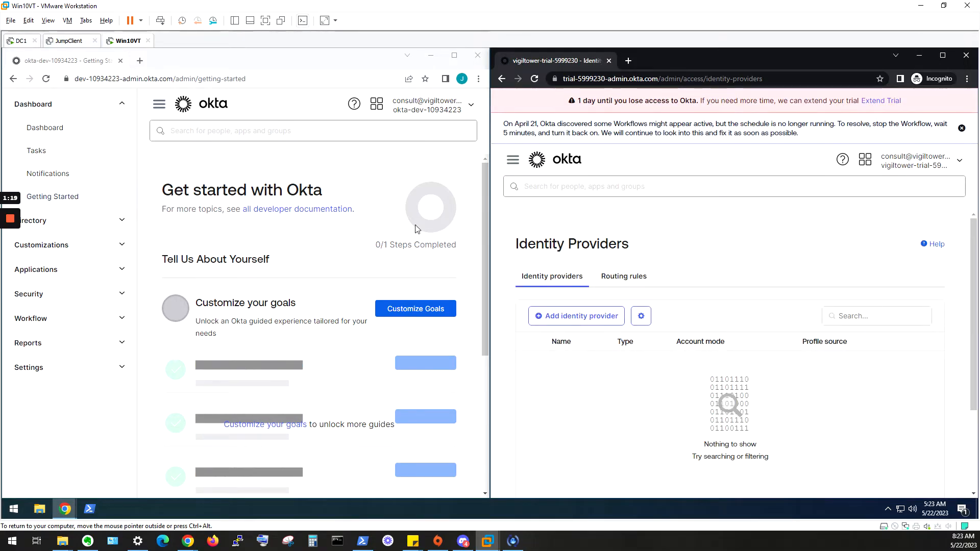
{"action": "left_click", "coordinate": [566, 315]}
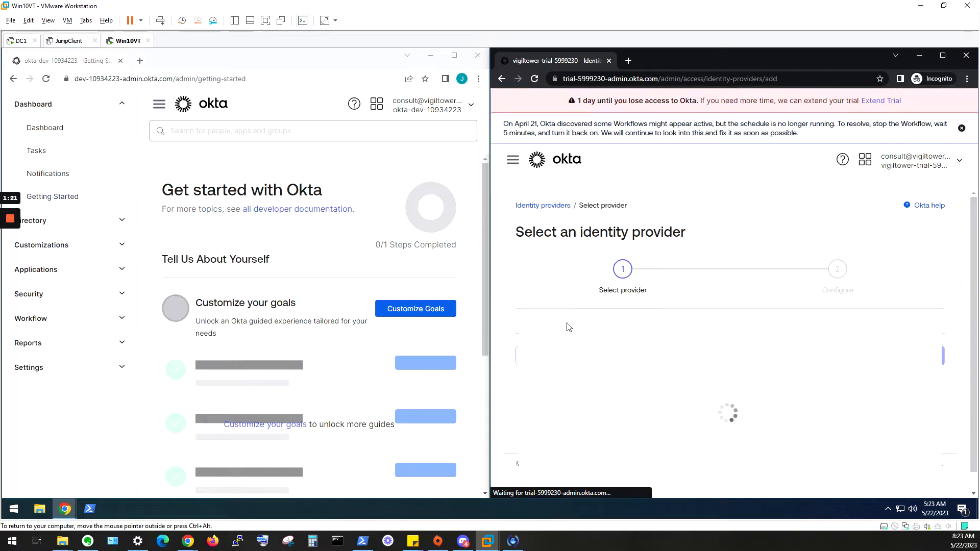
{"action": "scroll", "coordinate": [757, 344], "scroll_direction": "down", "scroll_amount": 6}
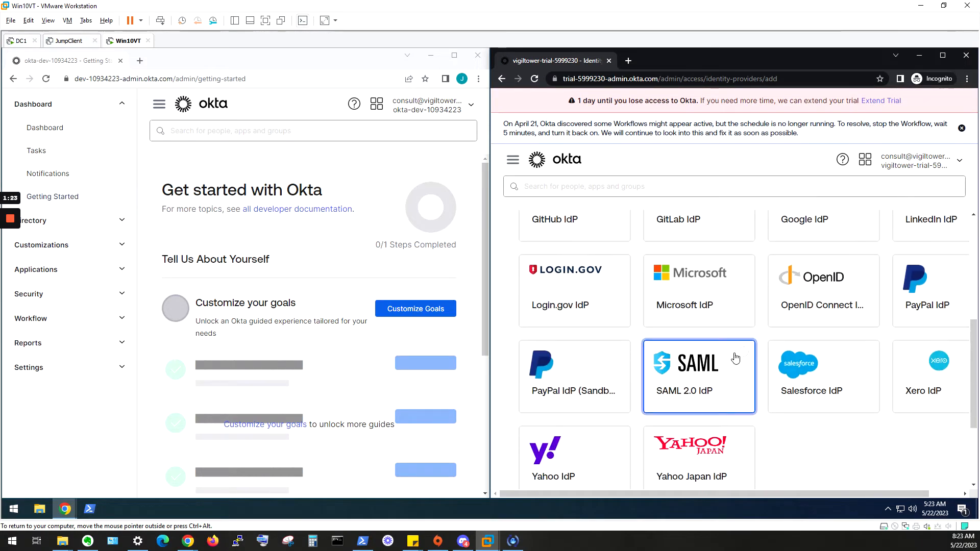
{"action": "left_click", "coordinate": [724, 349]}
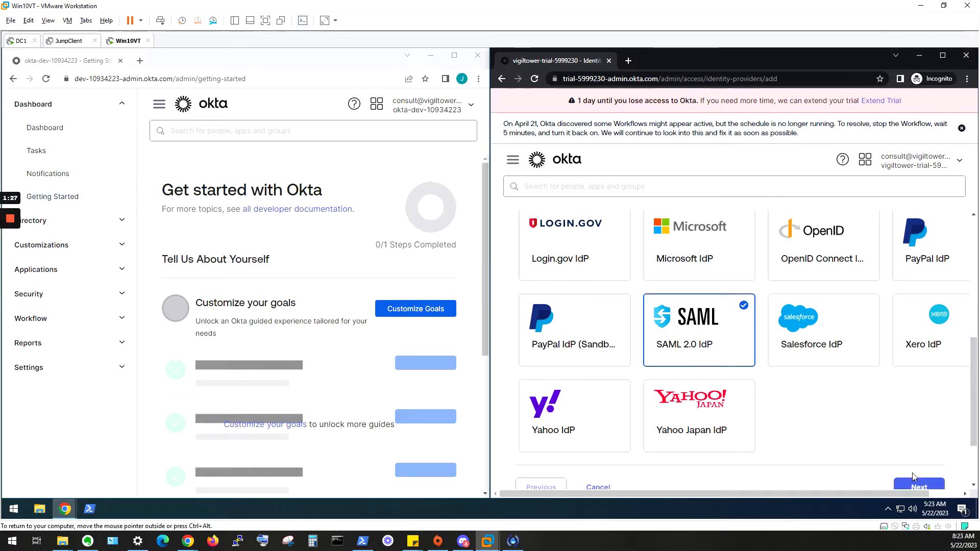
{"action": "left_click", "coordinate": [917, 488]}
{"action": "scroll", "coordinate": [795, 382], "scroll_direction": "down", "scroll_amount": 5}
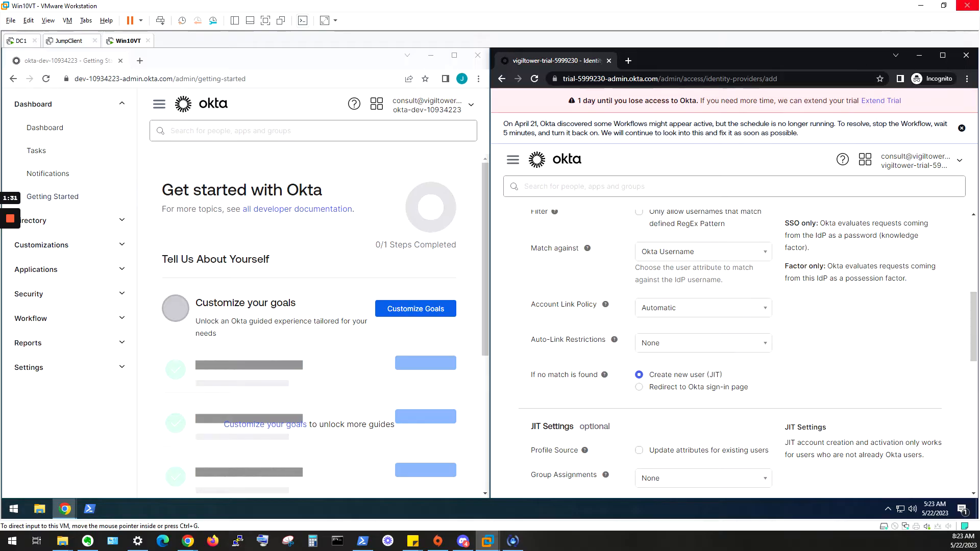
{"action": "left_click_drag", "start_coordinate": [979, 117], "coordinate": [979, 13]}
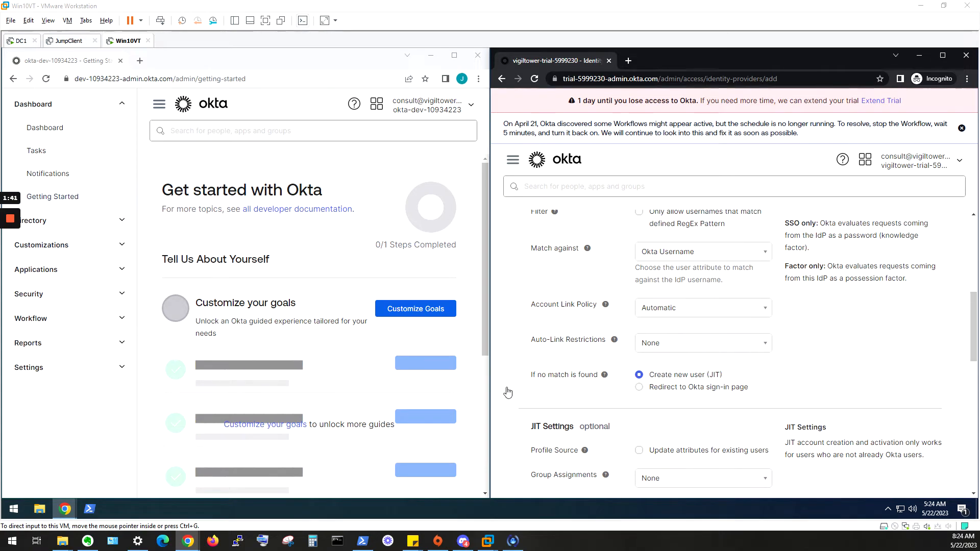
{"action": "scroll", "coordinate": [695, 271], "scroll_direction": "up", "scroll_amount": 6}
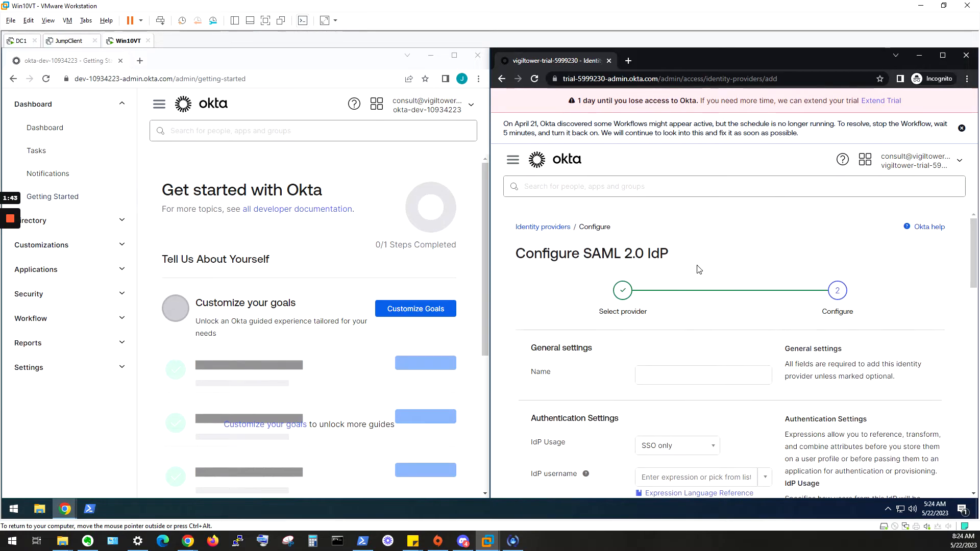
- Name the new identity provider 'Spoke Tenant'
{"action": "left_click", "coordinate": [637, 377]}
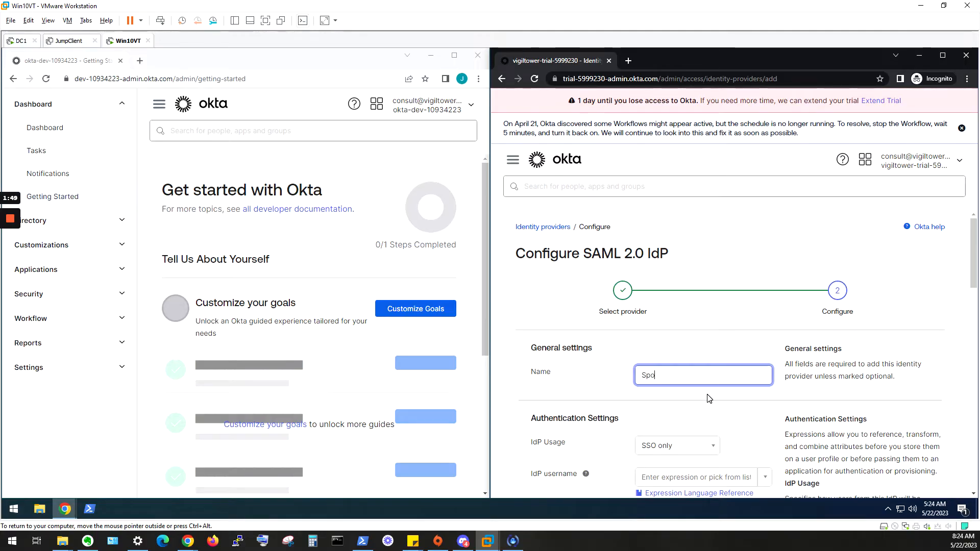
{"action": "type", "text": "Spoke Tenant"}
{"action": "scroll", "coordinate": [729, 362], "scroll_direction": "down", "scroll_amount": 2}
{"action": "scroll", "coordinate": [668, 342], "scroll_direction": "down", "scroll_amount": 2}
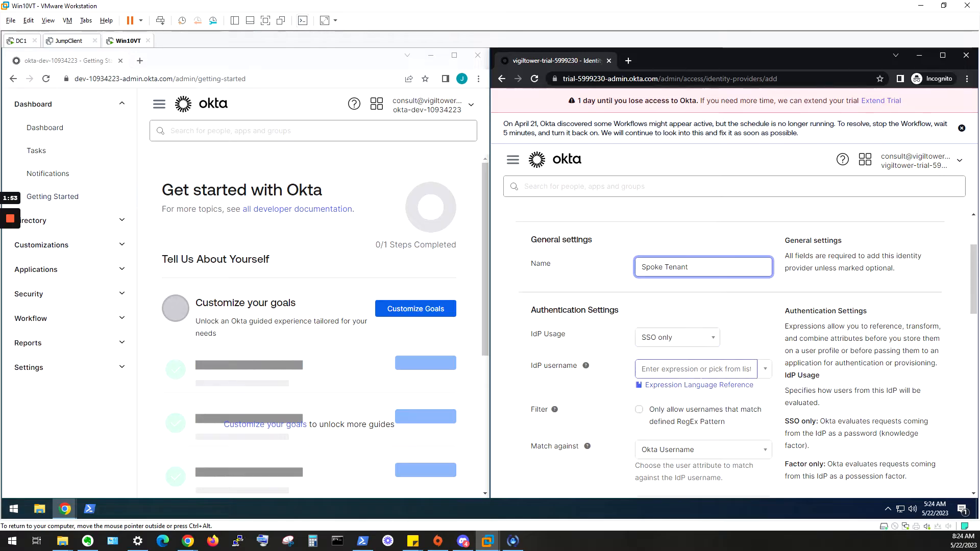
{"action": "scroll", "coordinate": [670, 250], "scroll_direction": "up", "scroll_amount": 1}
- Paste idpuser.subjectNameId as the IdP username, then select the IdP Issuer URI field
{"action": "left_click", "coordinate": [669, 323]}
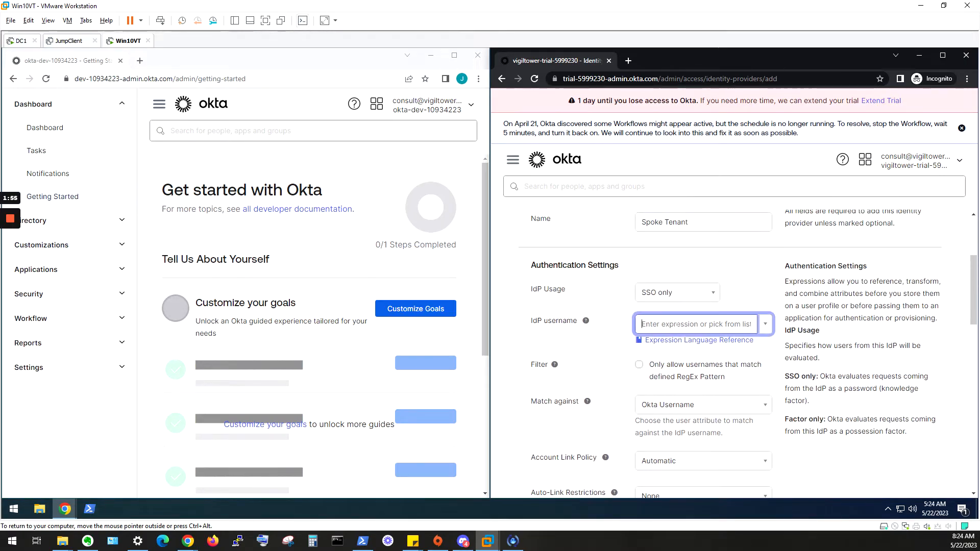
{"action": "left_click_drag", "start_coordinate": [490, 228], "coordinate": [335, 273]}
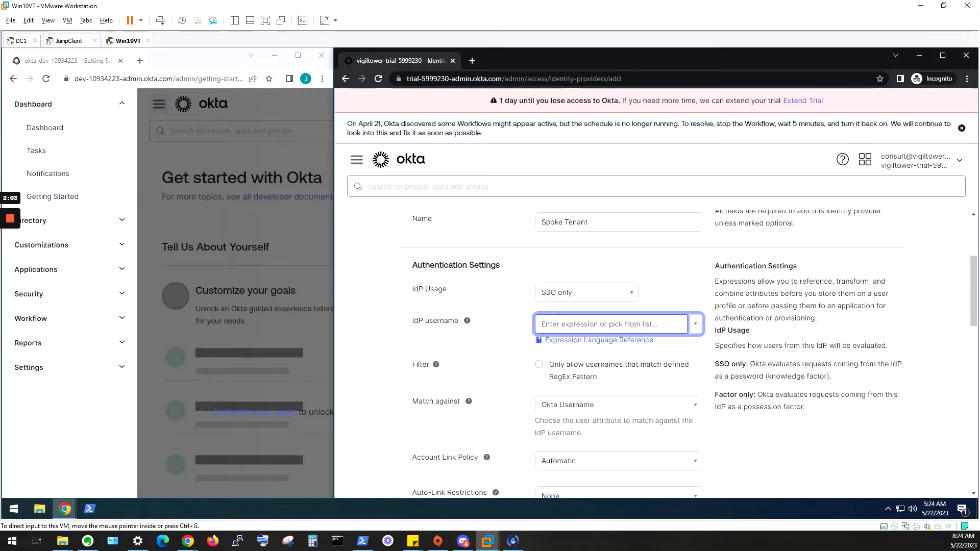
{"action": "key", "text": "alt+Tab"}
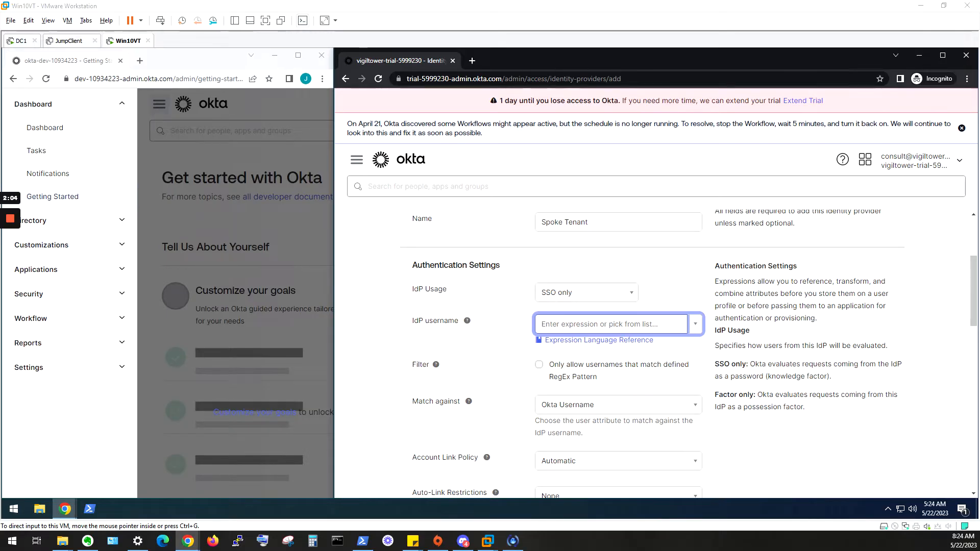
{"action": "key", "text": "alt+Tab"}
{"action": "type", "text": "idpuser.subjectNameId"}
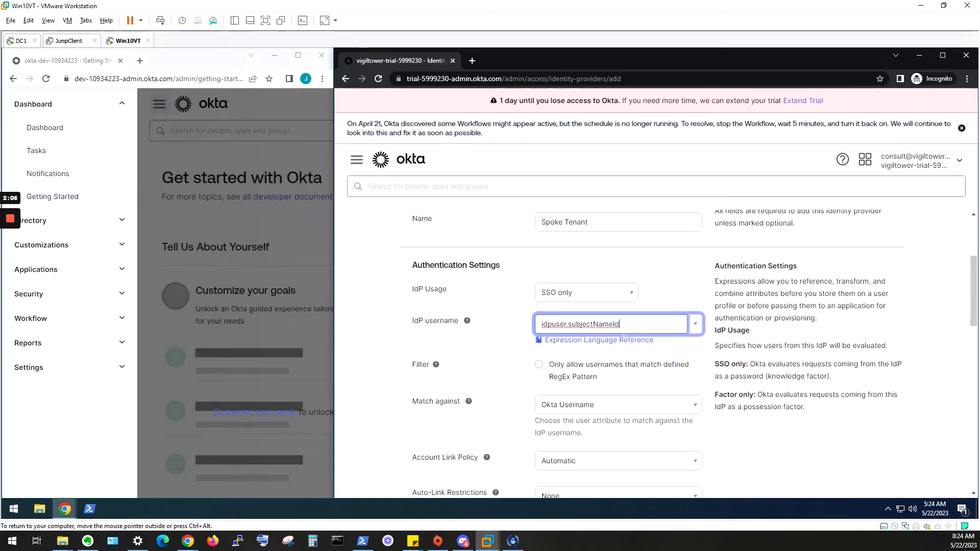
{"action": "scroll", "coordinate": [392, 369], "scroll_direction": "down", "scroll_amount": 4}
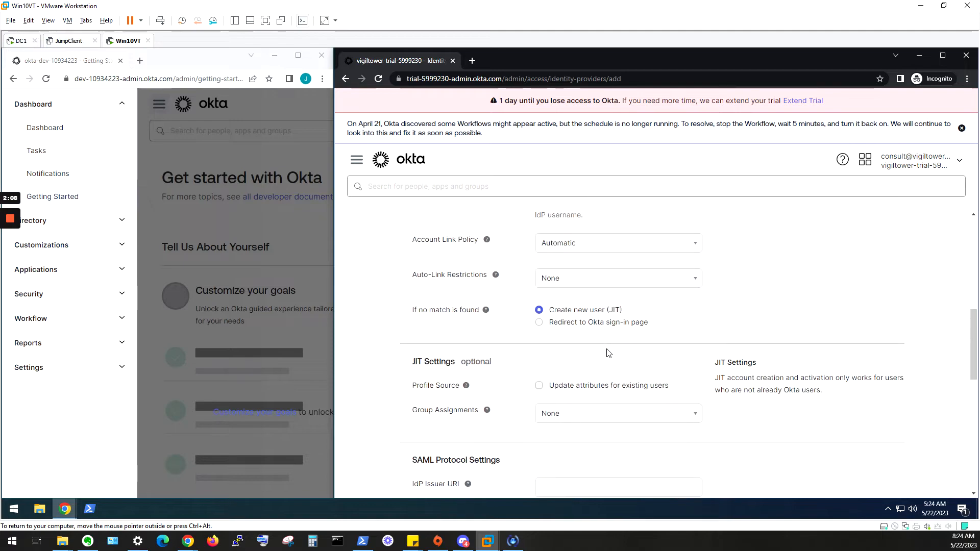
{"action": "scroll", "coordinate": [492, 373], "scroll_direction": "down", "scroll_amount": 4}
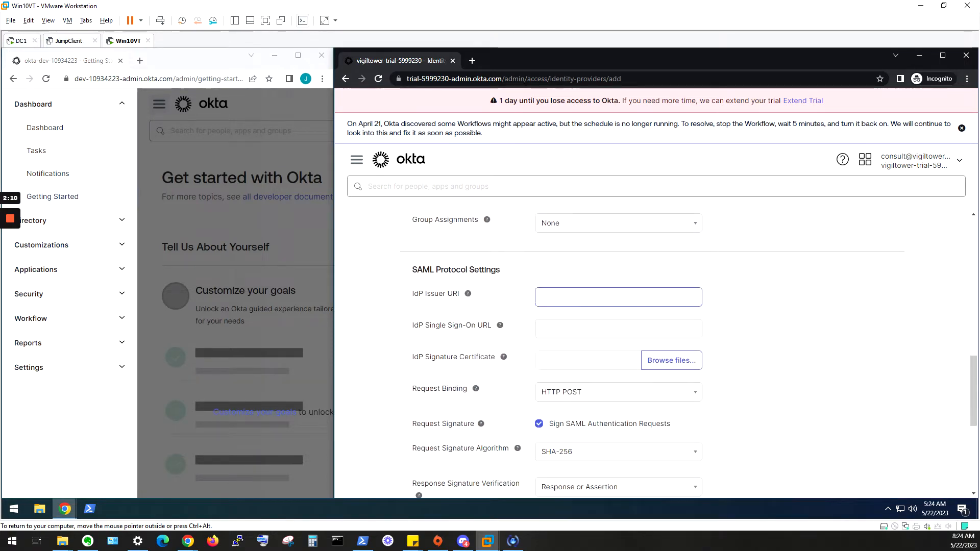
{"action": "left_click", "coordinate": [451, 300]}
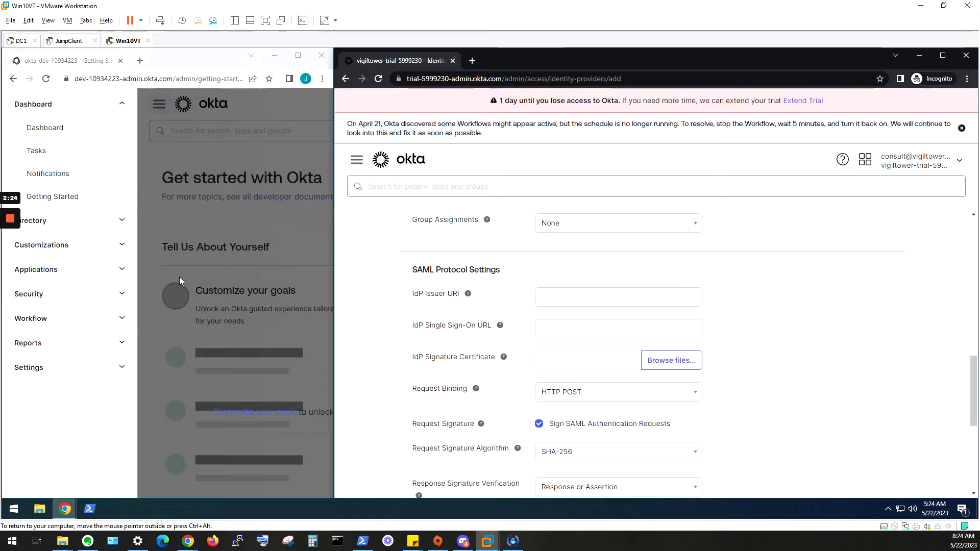
{"action": "left_click", "coordinate": [184, 255]}
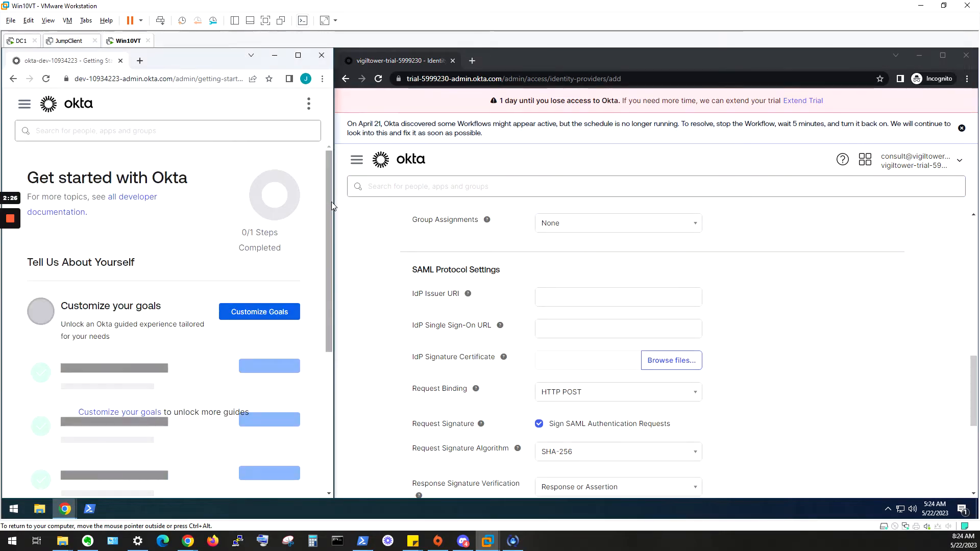
- In the dev tenant's app catalog, search 'org2org' and add the Okta Org2Org integration
{"action": "left_click_drag", "start_coordinate": [332, 206], "coordinate": [664, 185]}
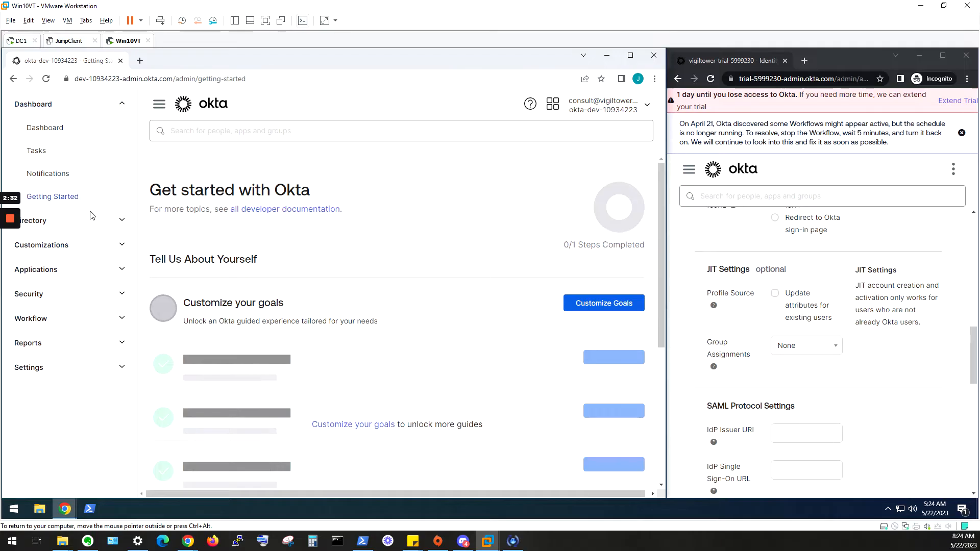
{"action": "left_click", "coordinate": [126, 272]}
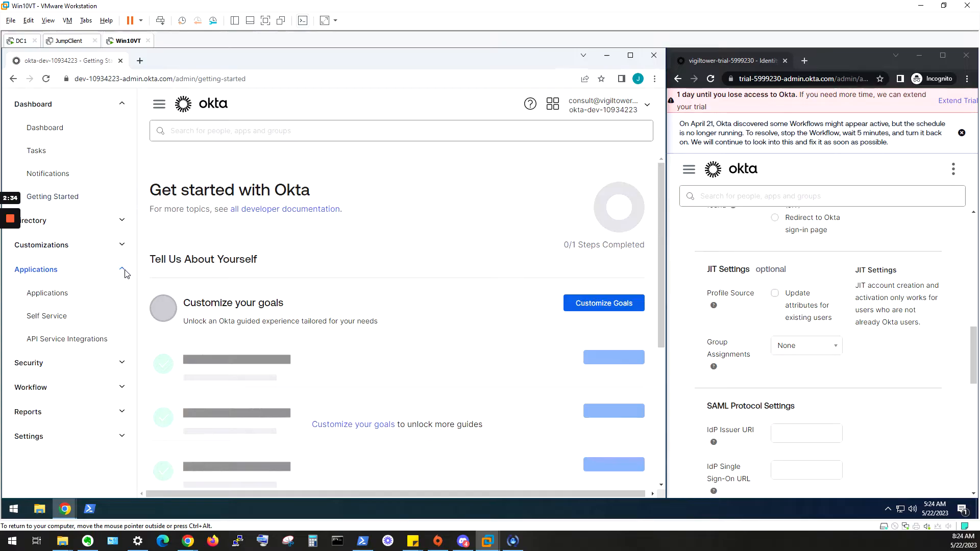
{"action": "left_click", "coordinate": [45, 291]}
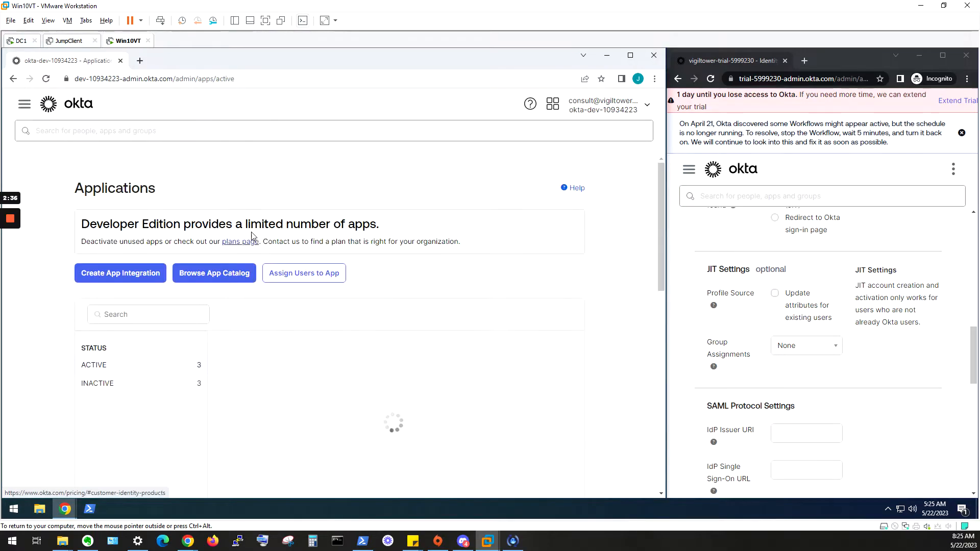
{"action": "left_click", "coordinate": [226, 280]}
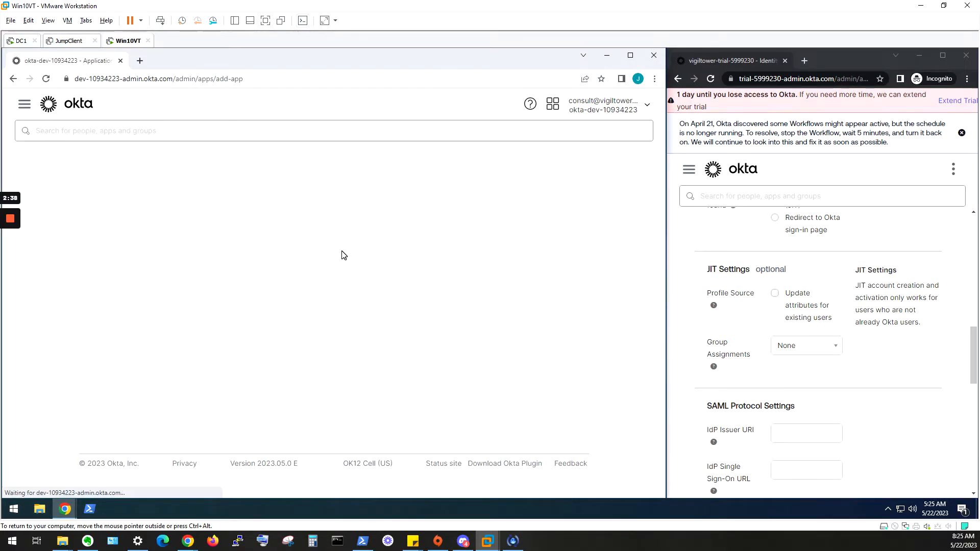
{"action": "left_click", "coordinate": [298, 252]}
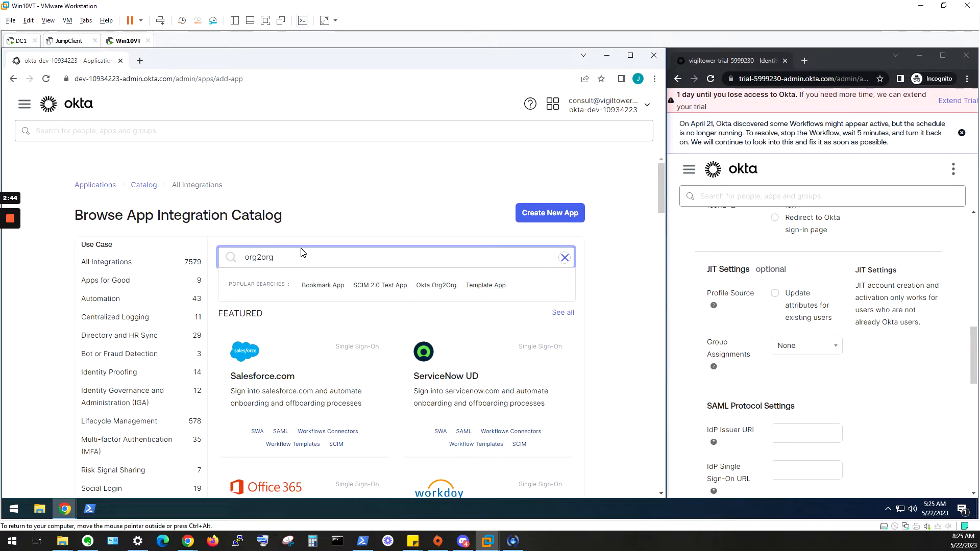
{"action": "left_click", "coordinate": [293, 328]}
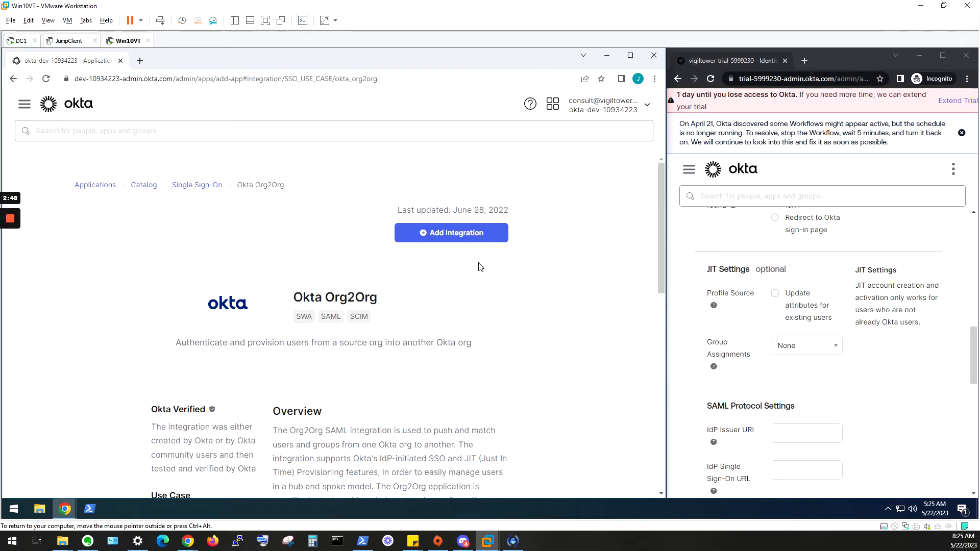
{"action": "left_click", "coordinate": [473, 237]}
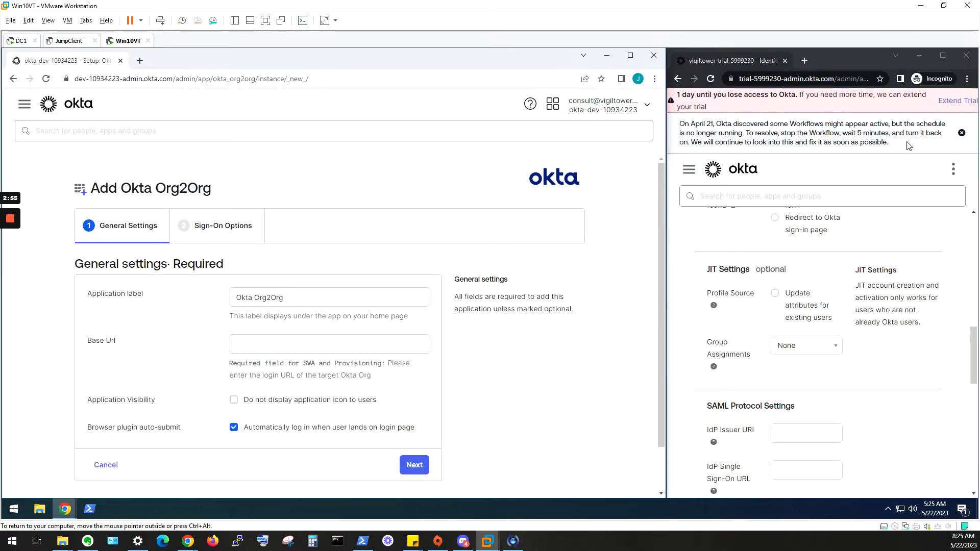
- Copy the trial org's domain from its account menu into the Org2Org Base Url field
{"action": "left_click_drag", "start_coordinate": [665, 211], "coordinate": [475, 211]}
{"action": "left_click", "coordinate": [922, 163]}
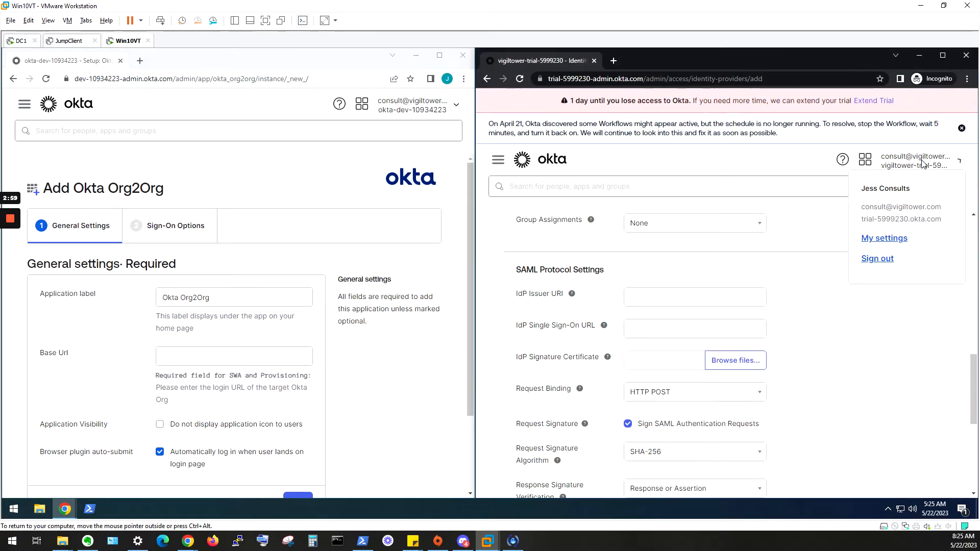
{"action": "mouse_move", "coordinate": [949, 219]}
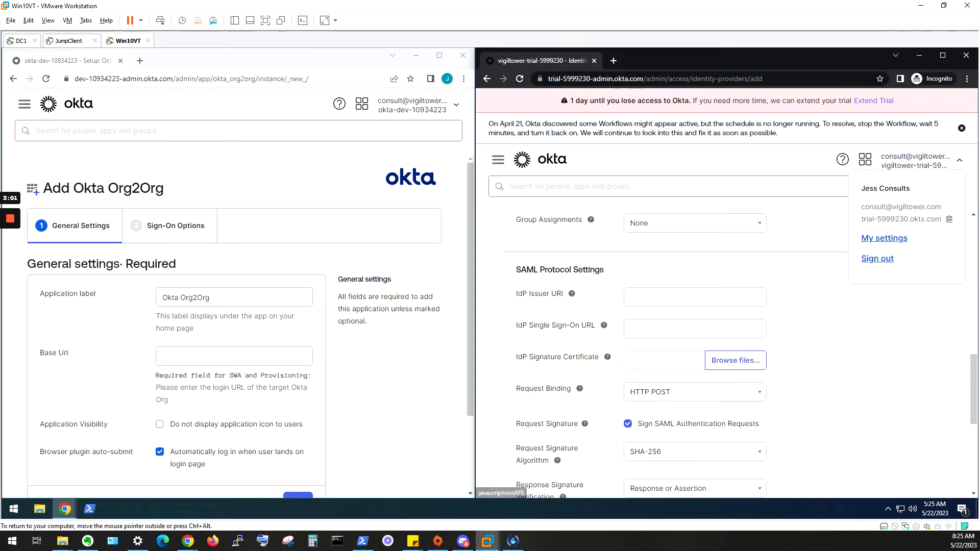
{"action": "left_click", "coordinate": [949, 220]}
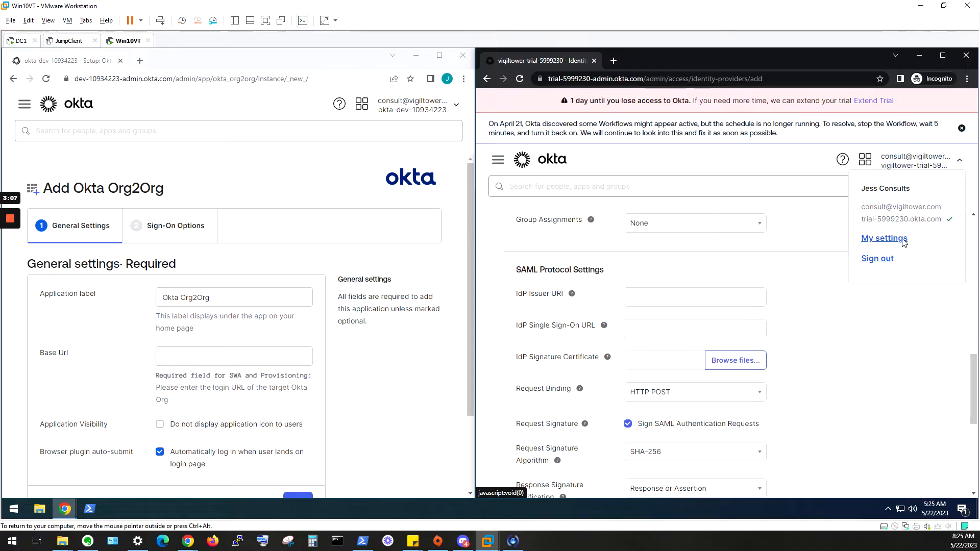
{"action": "right_click", "coordinate": [202, 363]}
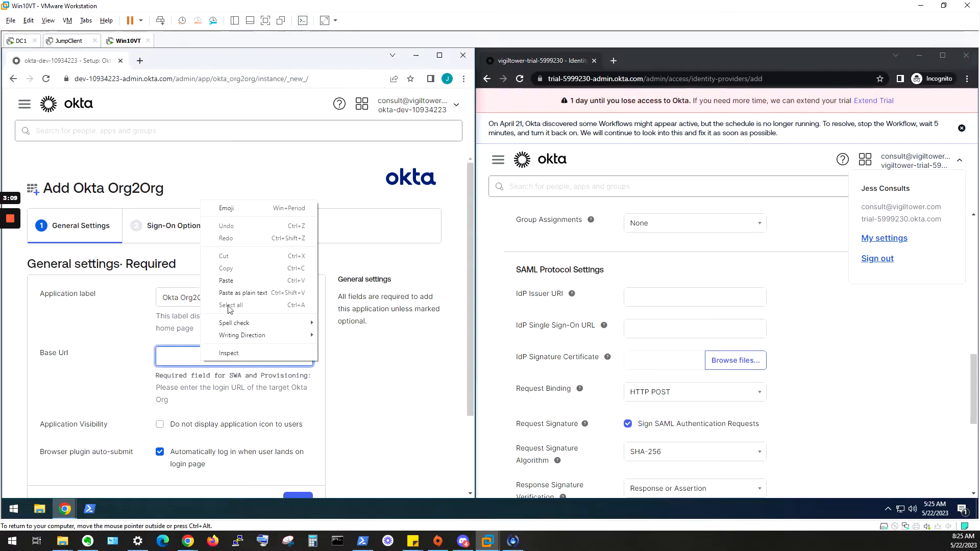
{"action": "left_click", "coordinate": [231, 282]}
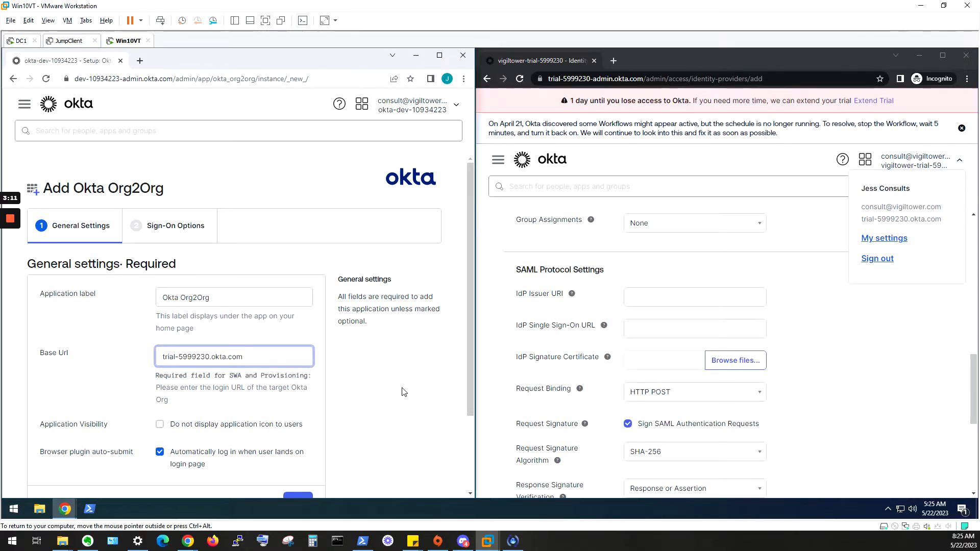
{"action": "scroll", "coordinate": [403, 392], "scroll_direction": "down", "scroll_amount": 2}
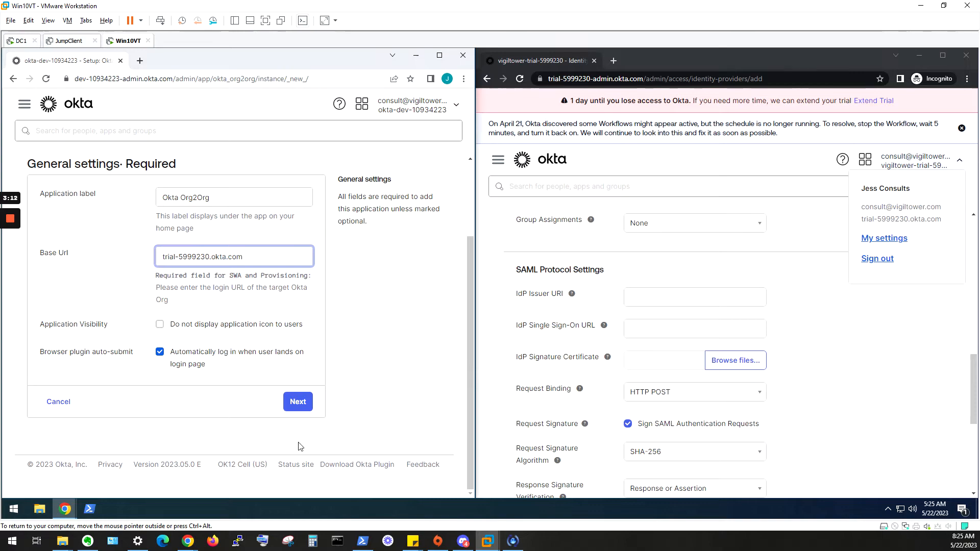
{"action": "left_click", "coordinate": [301, 405]}
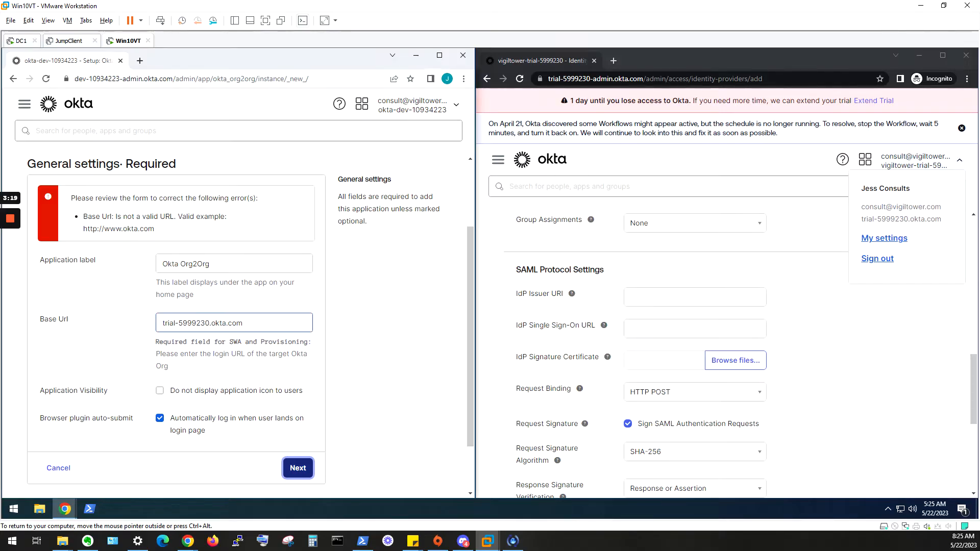
{"action": "left_click", "coordinate": [163, 323]}
{"action": "type", "text": "http"}
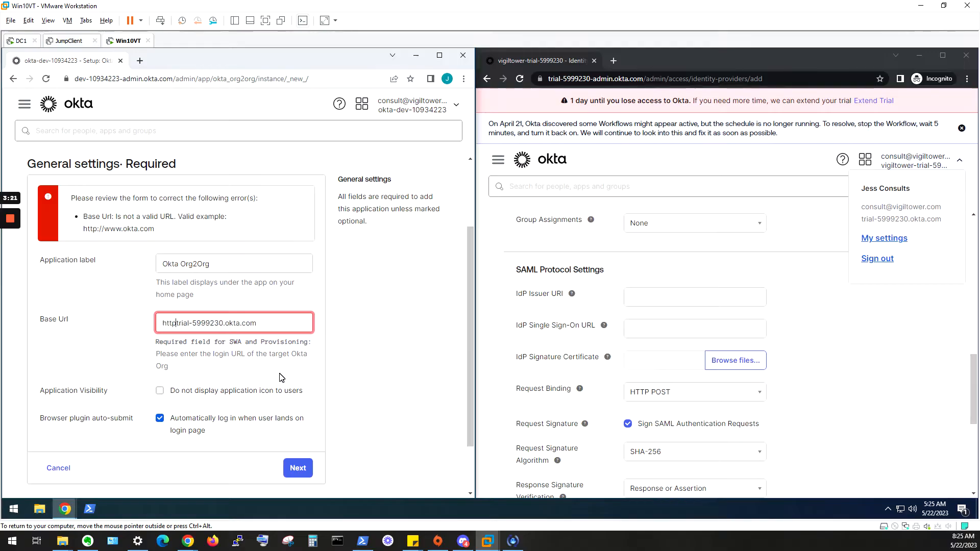
{"action": "type", "text": "s://"}
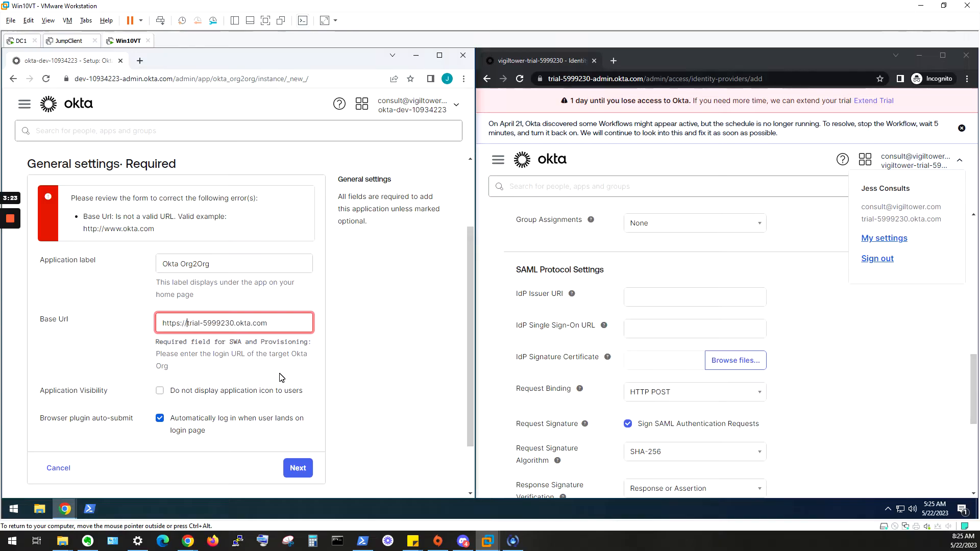
{"action": "left_click", "coordinate": [305, 469]}
{"action": "left_click", "coordinate": [583, 79]}
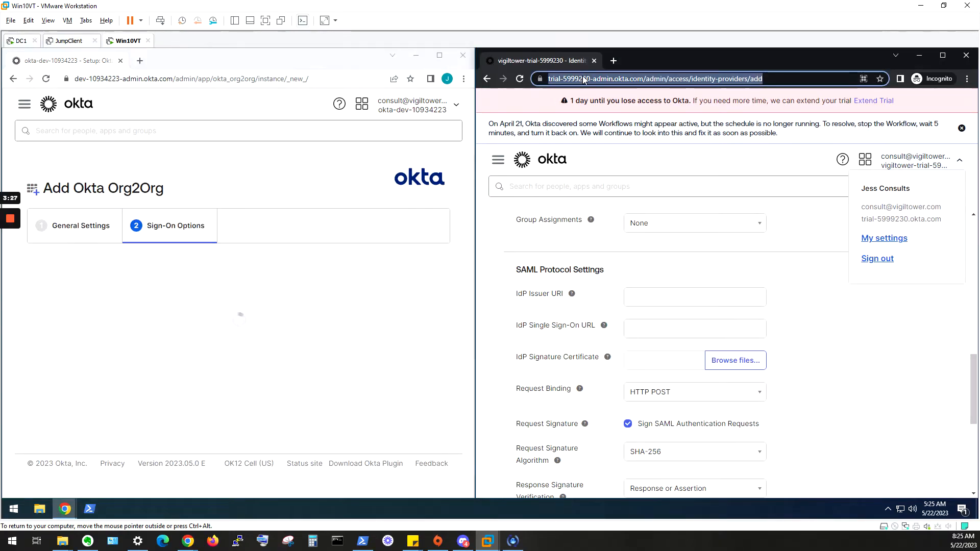
- Choose SAML 2.0 under Sign on methods to reveal the Org2Org metadata details
{"action": "key", "text": "Left"}
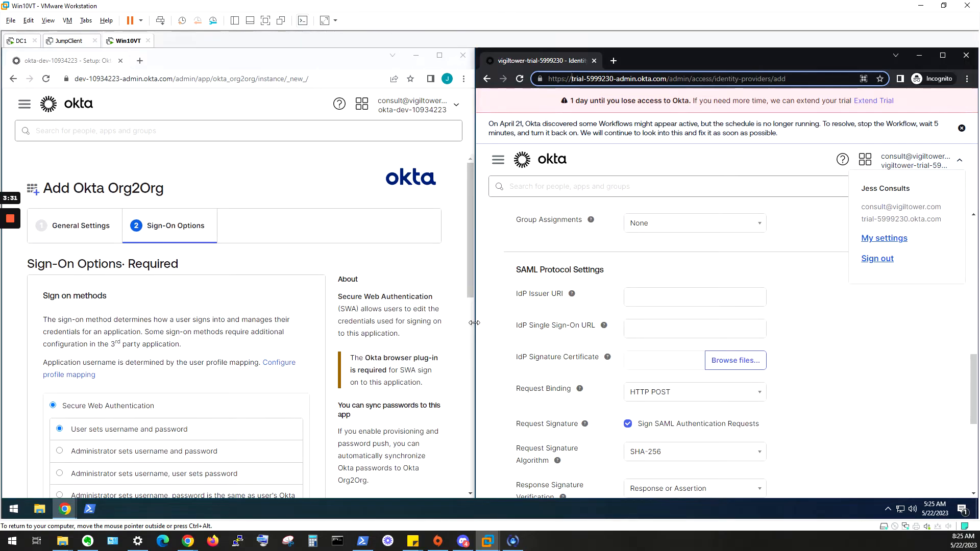
{"action": "left_click_drag", "start_coordinate": [478, 326], "coordinate": [591, 326]}
{"action": "scroll", "coordinate": [280, 295], "scroll_direction": "down", "scroll_amount": 3}
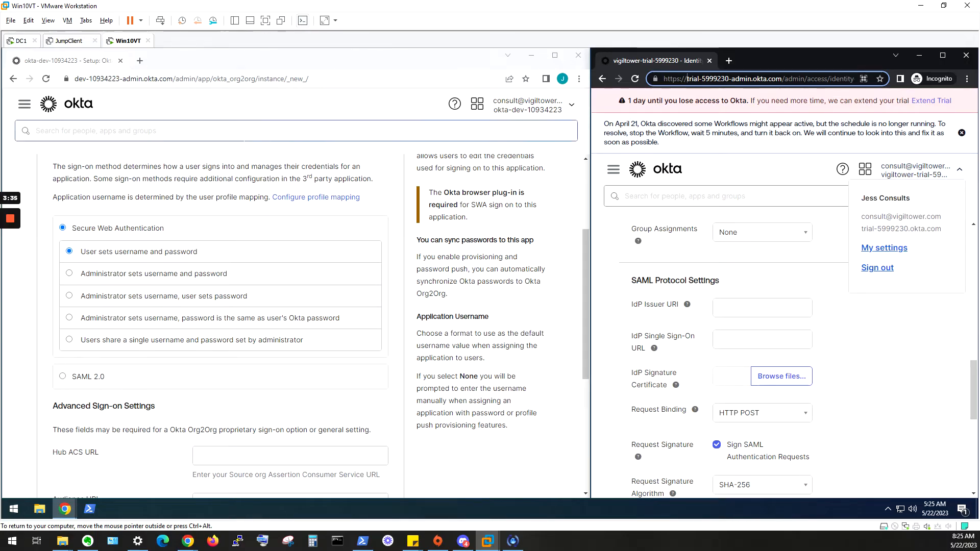
{"action": "left_click", "coordinate": [66, 387]}
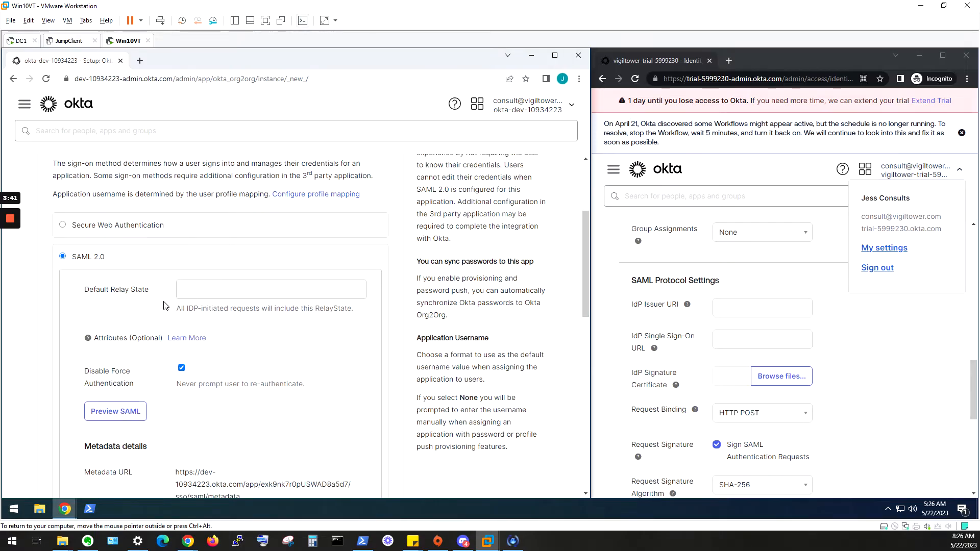
{"action": "scroll", "coordinate": [169, 301], "scroll_direction": "down", "scroll_amount": 5}
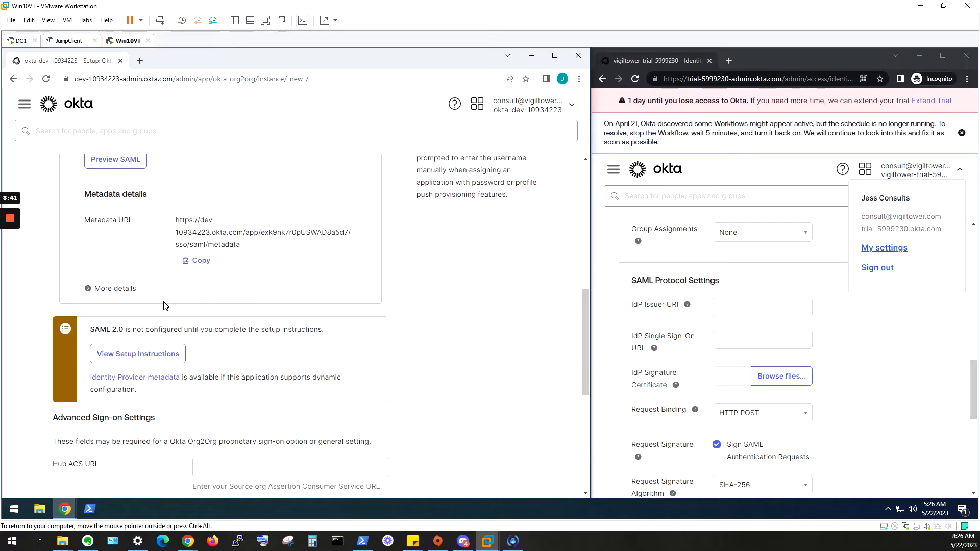
- Open the Org2Org setup instructions and scroll to step 6, Configure SAML Protocol Settings
{"action": "left_click", "coordinate": [139, 359]}
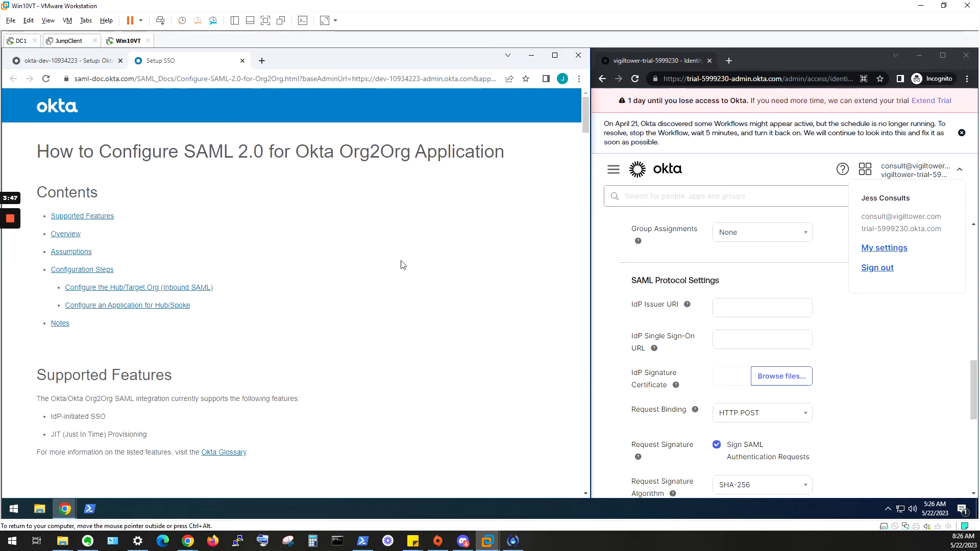
{"action": "scroll", "coordinate": [575, 126], "scroll_direction": "down", "scroll_amount": 15}
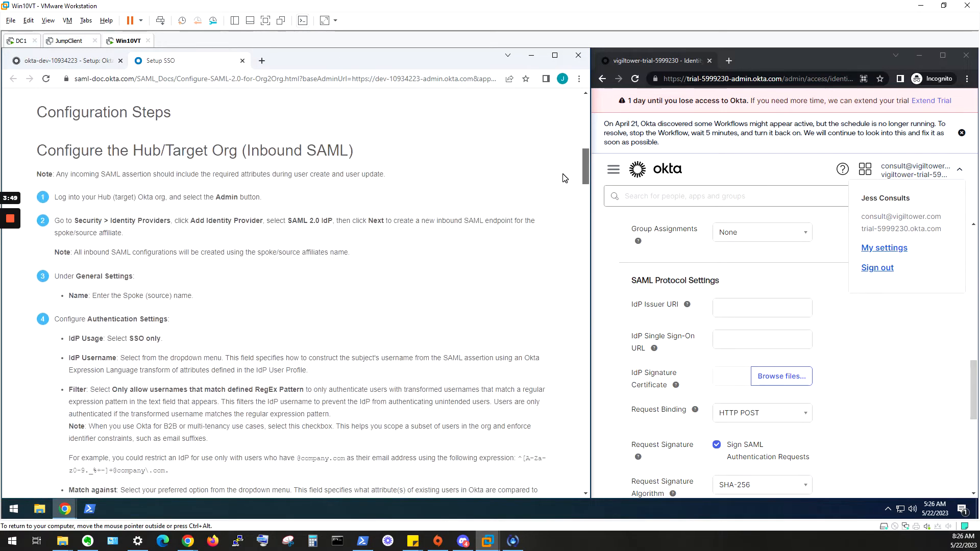
{"action": "scroll", "coordinate": [564, 179], "scroll_direction": "down", "scroll_amount": 3}
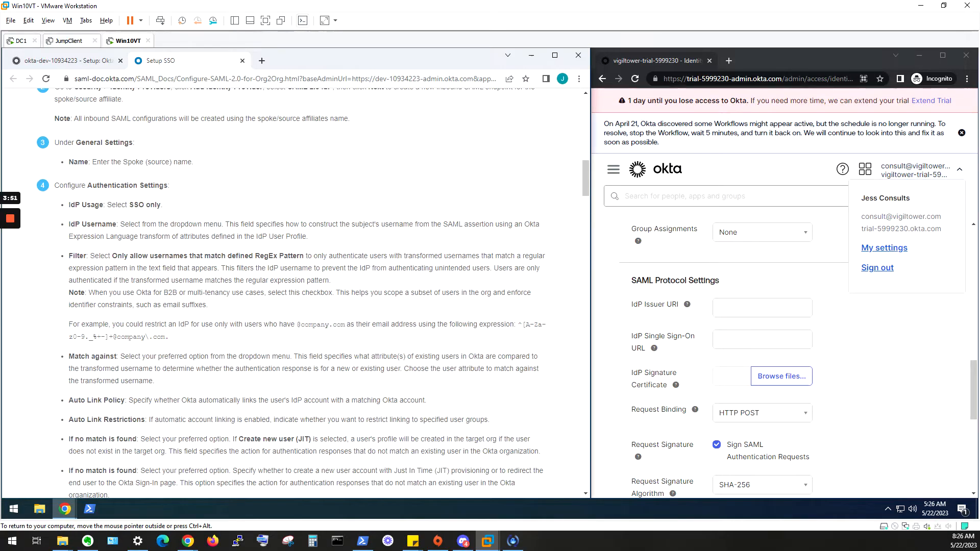
{"action": "scroll", "coordinate": [582, 179], "scroll_direction": "down", "scroll_amount": 9}
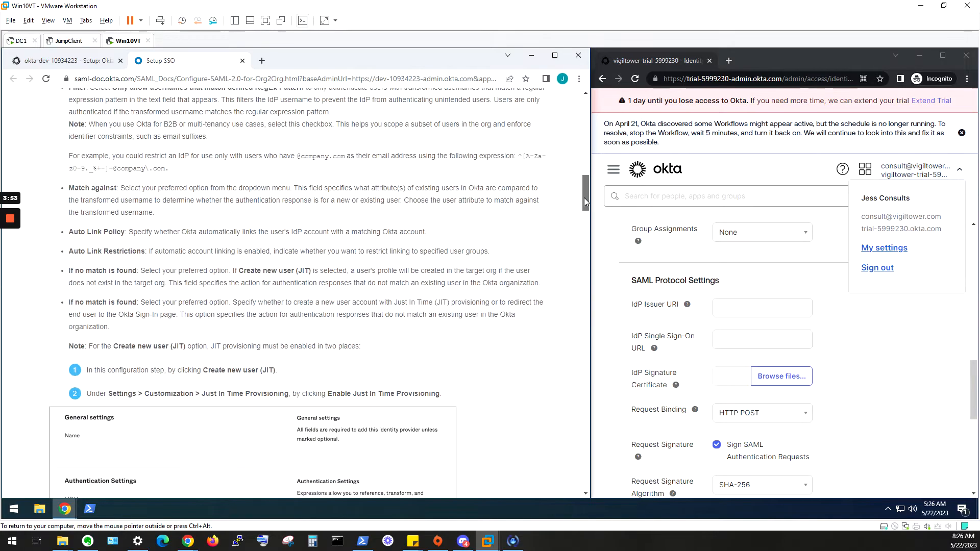
{"action": "scroll", "coordinate": [578, 226], "scroll_direction": "down", "scroll_amount": 10}
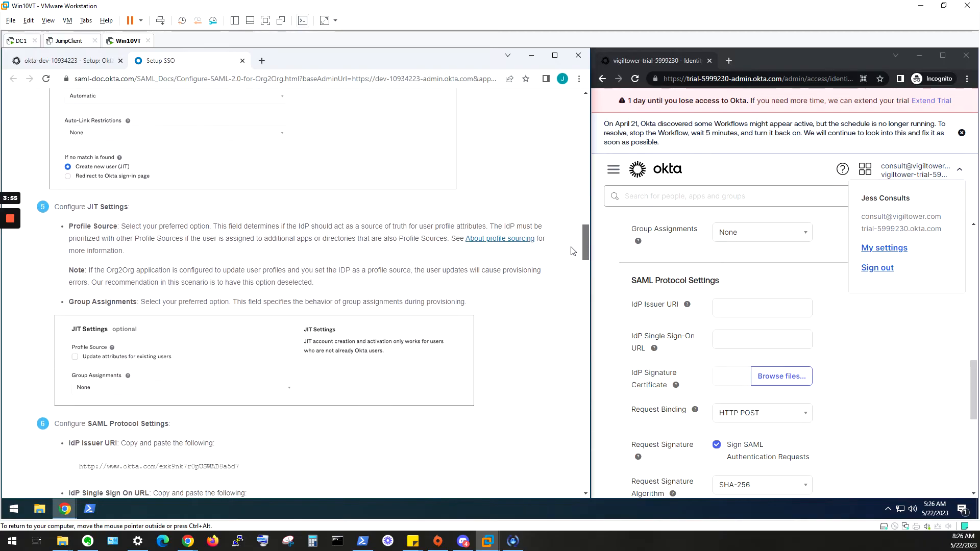
{"action": "scroll", "coordinate": [565, 270], "scroll_direction": "down", "scroll_amount": 2}
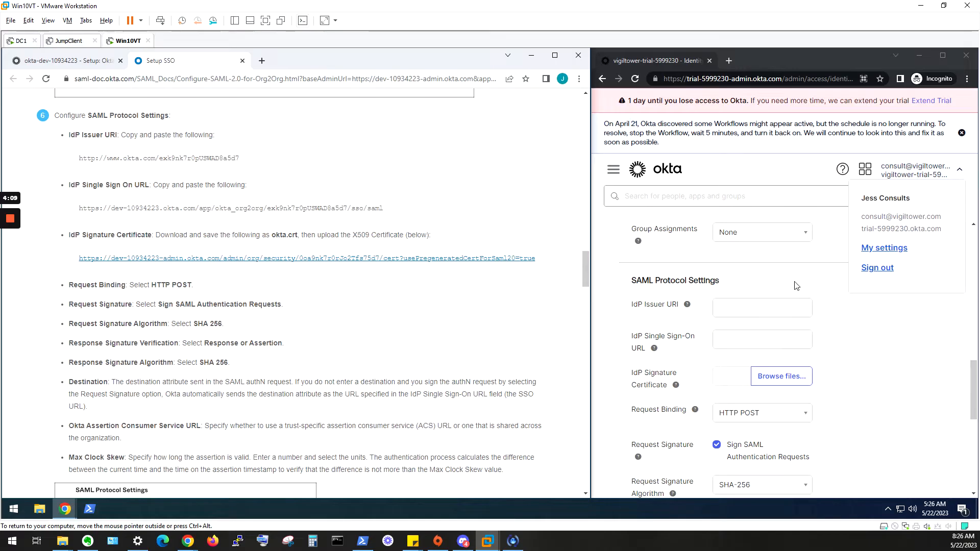
- Download okta.cert and copy the hub's IdP Issuer URI into the identity provider's Issuer URI field
{"action": "left_click", "coordinate": [503, 259]}
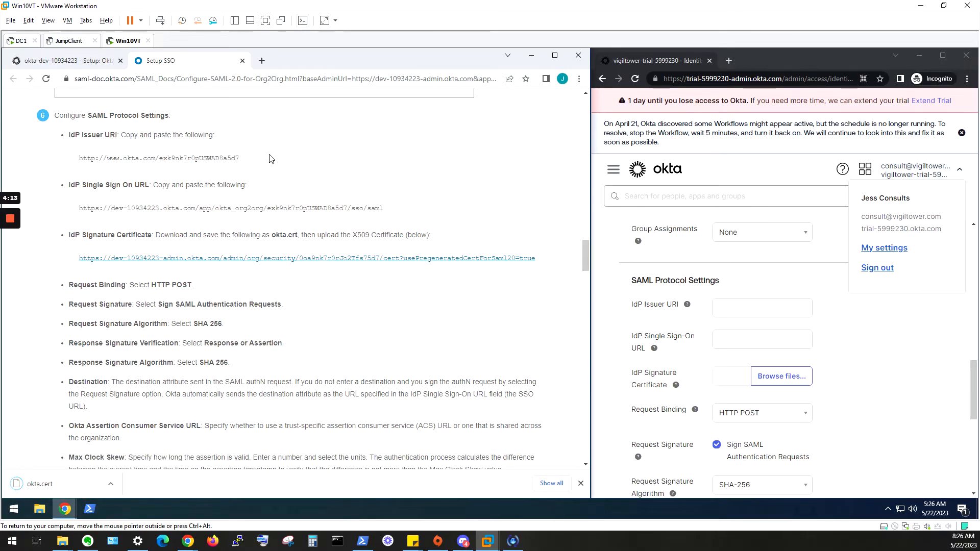
{"action": "left_click_drag", "start_coordinate": [240, 159], "coordinate": [79, 159]}
{"action": "right_click", "coordinate": [113, 159]}
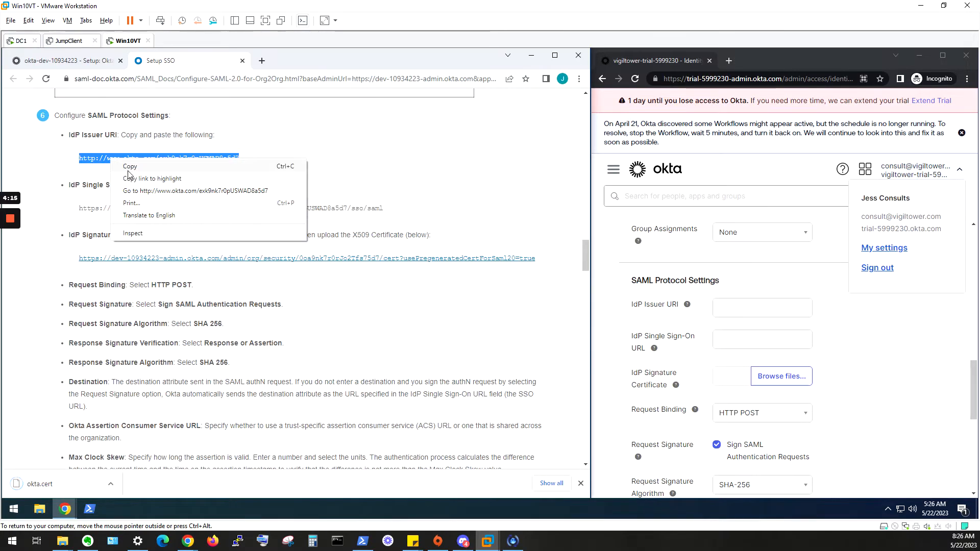
{"action": "left_click", "coordinate": [132, 170]}
{"action": "left_click", "coordinate": [735, 308]}
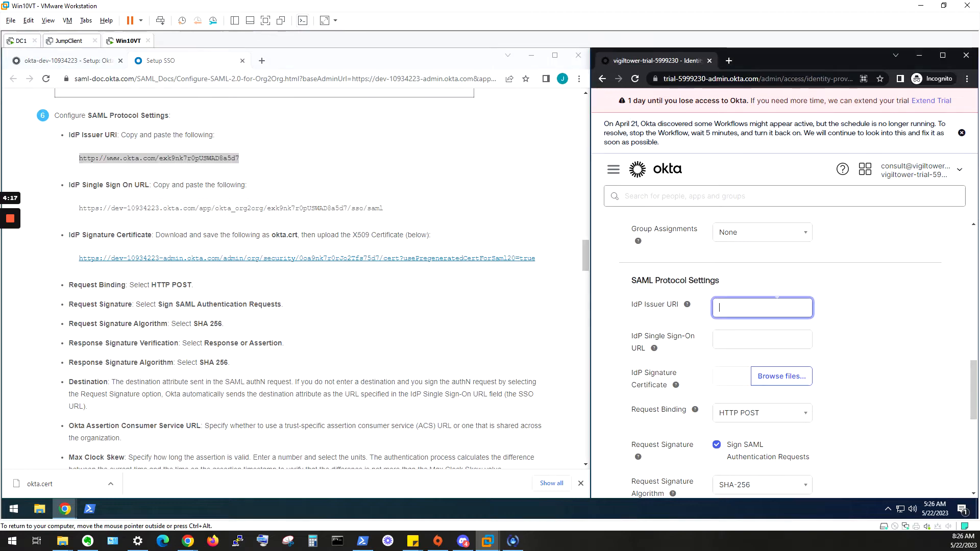
{"action": "key", "text": "ctrl+v"}
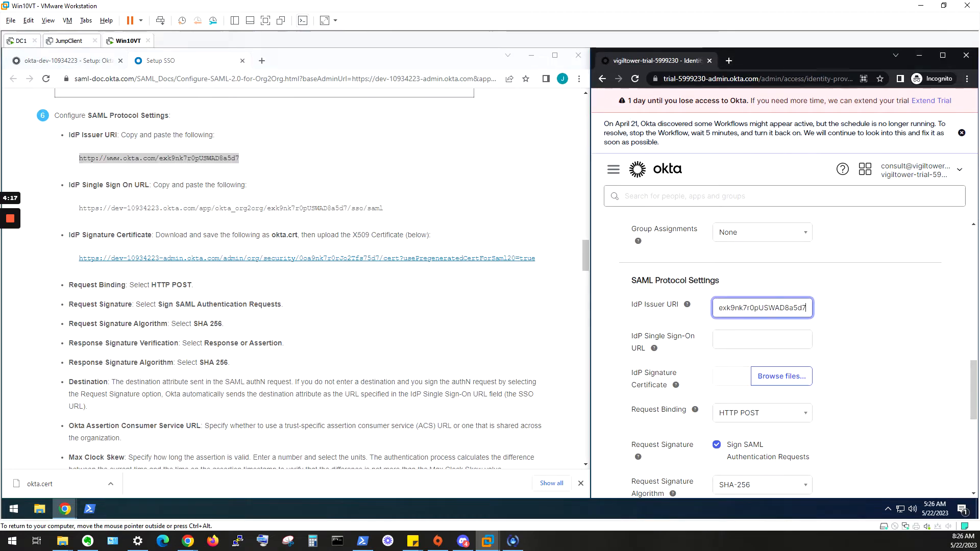
- Copy the hub's IdP Single Sign On URL from the instructions into the IdP Single Sign-On URL field
{"action": "double_click", "coordinate": [352, 220]}
{"action": "left_click_drag", "start_coordinate": [383, 214], "coordinate": [65, 212]}
{"action": "right_click", "coordinate": [149, 207]}
{"action": "left_click", "coordinate": [172, 217]}
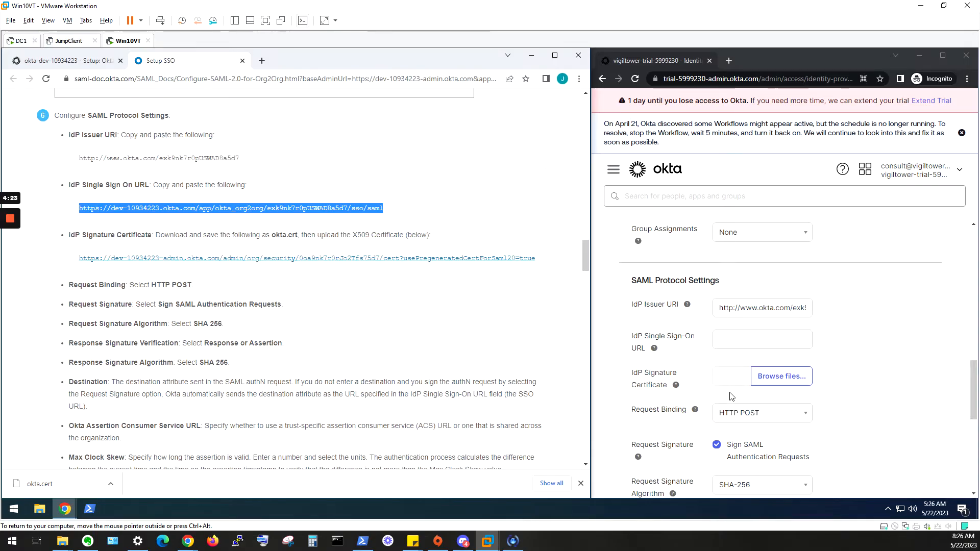
{"action": "right_click", "coordinate": [722, 341]}
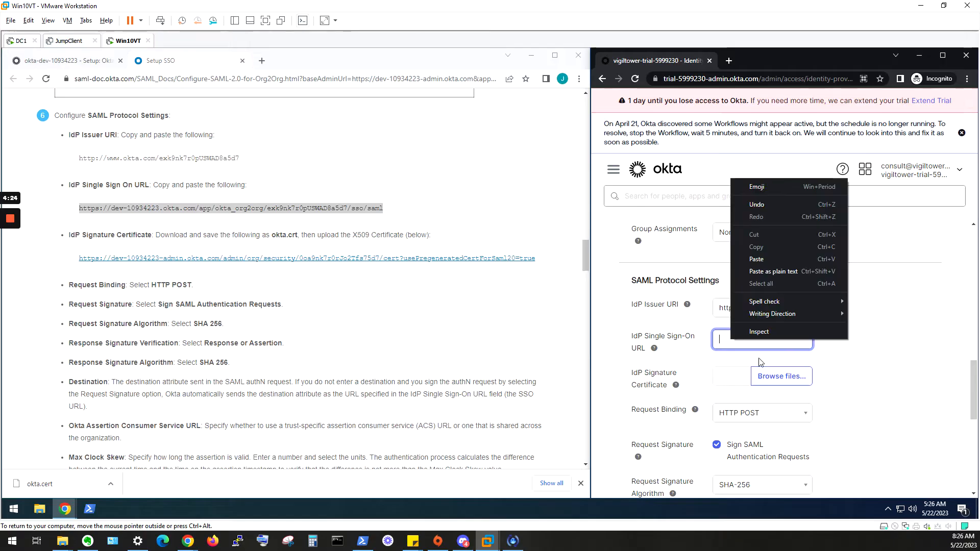
{"action": "left_click", "coordinate": [768, 258]}
- Upload okta.cert, shown via the All Files filter, as the IdP Signature Certificate
{"action": "left_click", "coordinate": [779, 376]}
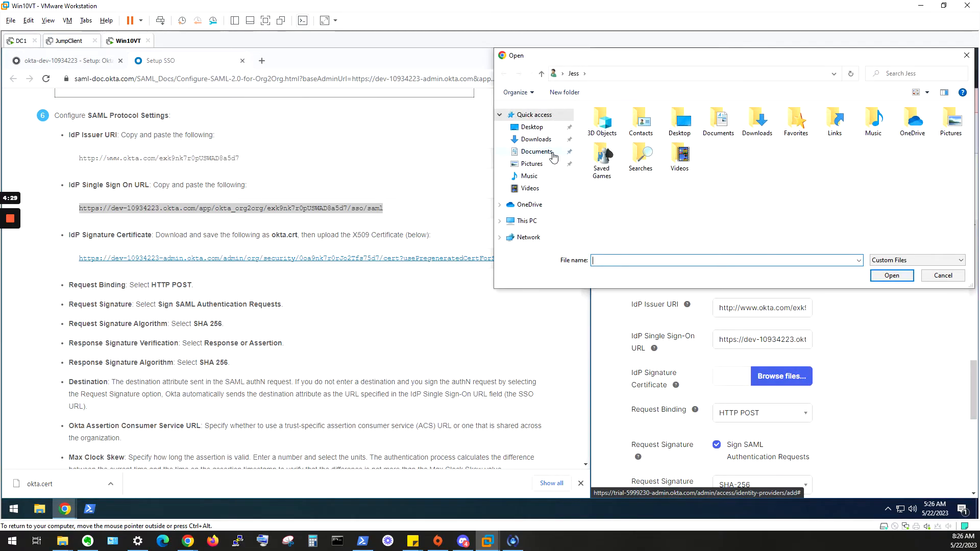
{"action": "left_click", "coordinate": [551, 152]}
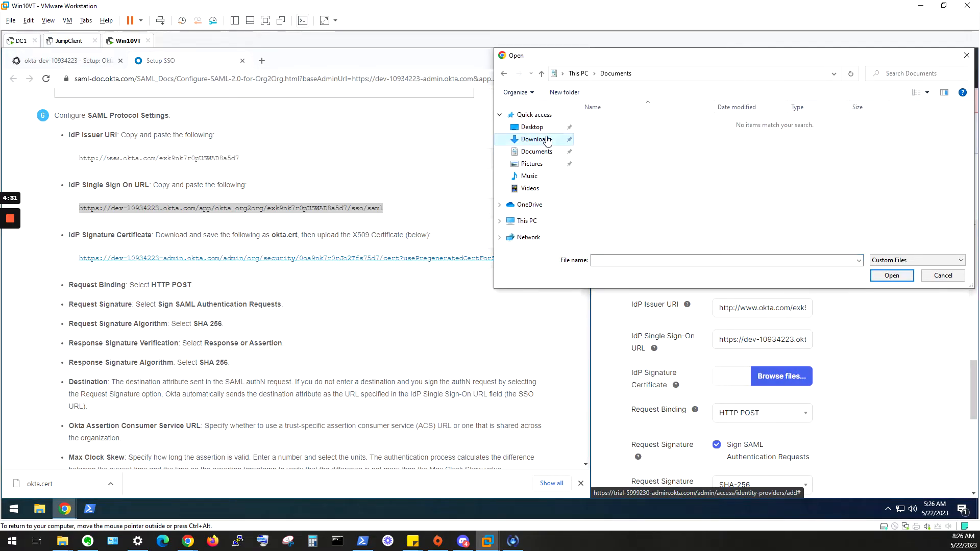
{"action": "left_click", "coordinate": [907, 267]}
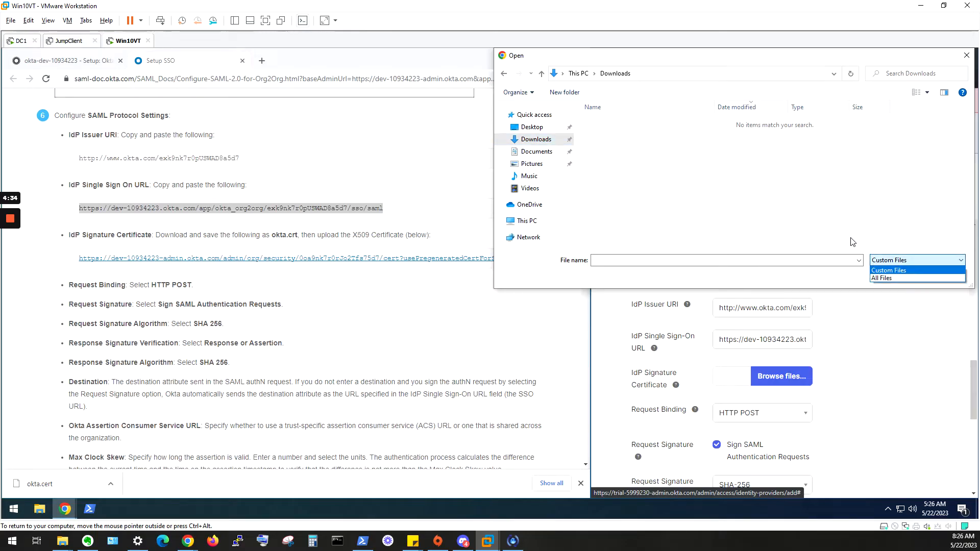
{"action": "left_click", "coordinate": [889, 279]}
{"action": "left_click", "coordinate": [720, 140]}
{"action": "double_click", "coordinate": [720, 141]}
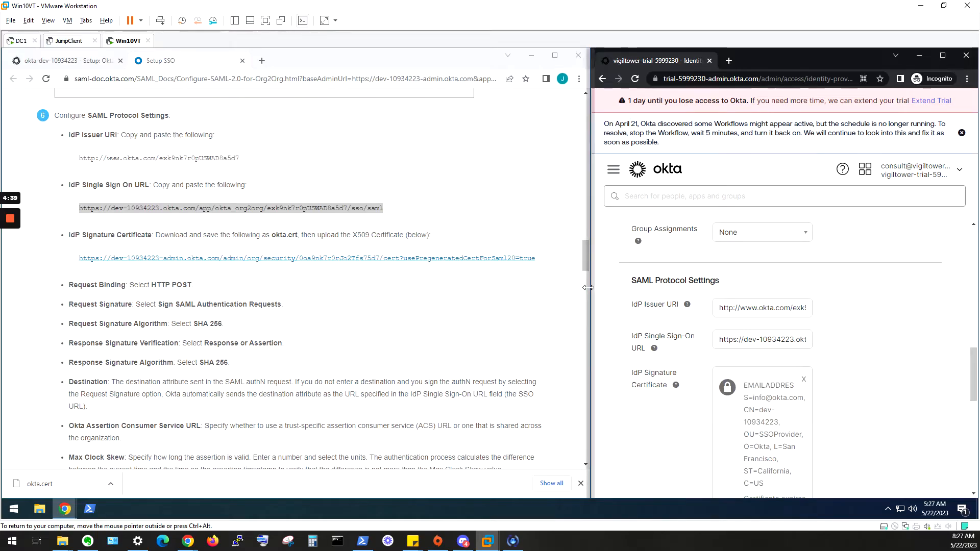
{"action": "left_click_drag", "start_coordinate": [592, 284], "coordinate": [406, 285]}
{"action": "scroll", "coordinate": [769, 385], "scroll_direction": "down", "scroll_amount": 6}
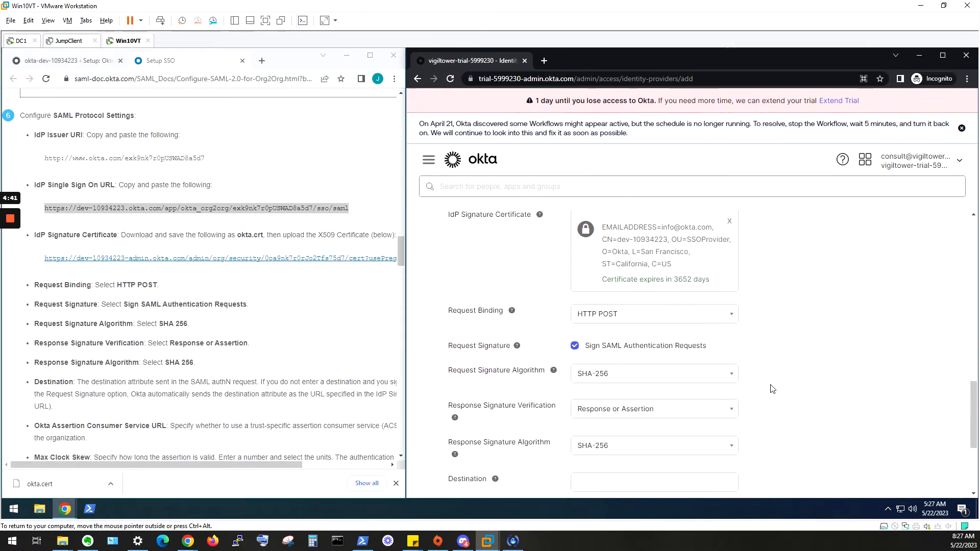
- Finish the Spoke Tenant identity provider and scroll to its Summary with ACS URL and Audience URI
{"action": "left_click", "coordinate": [920, 421]}
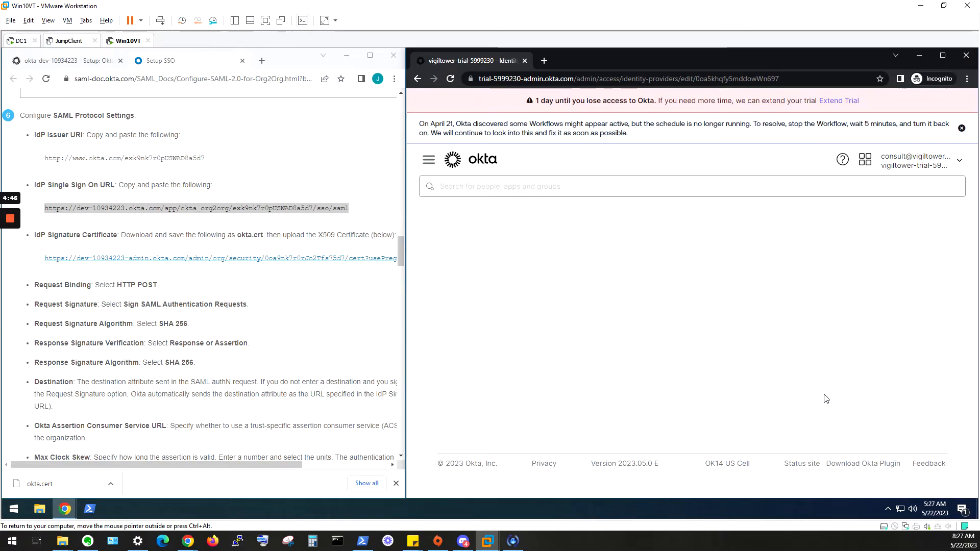
{"action": "scroll", "coordinate": [782, 332], "scroll_direction": "down", "scroll_amount": 2}
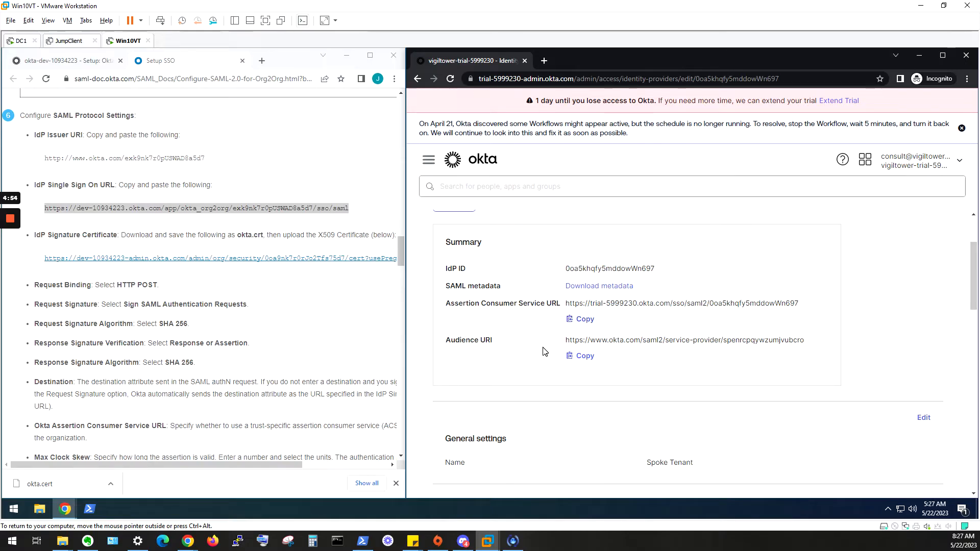
- Close the setup instructions tab and paste the identity provider's ACS URL into Hub ACS URL
{"action": "left_click", "coordinate": [242, 61]}
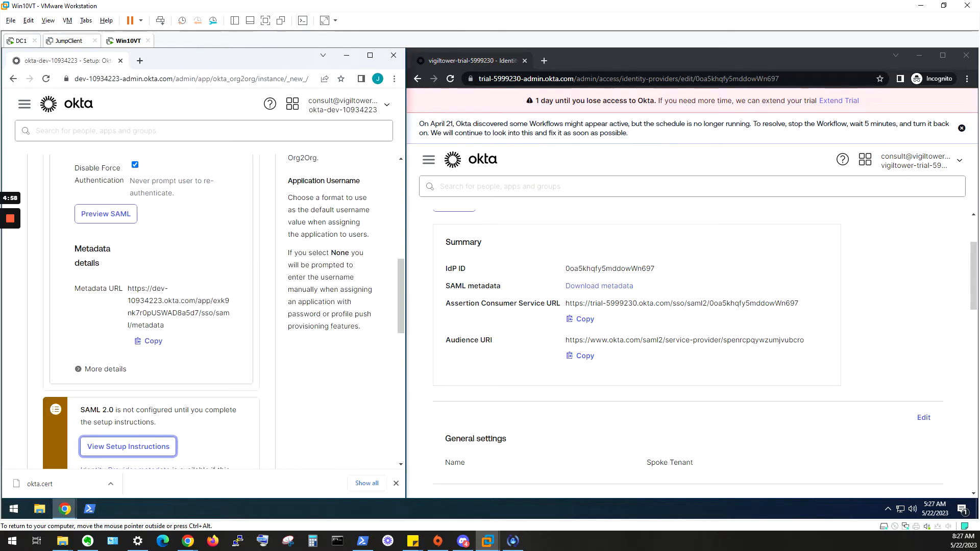
{"action": "scroll", "coordinate": [358, 348], "scroll_direction": "down", "scroll_amount": 6}
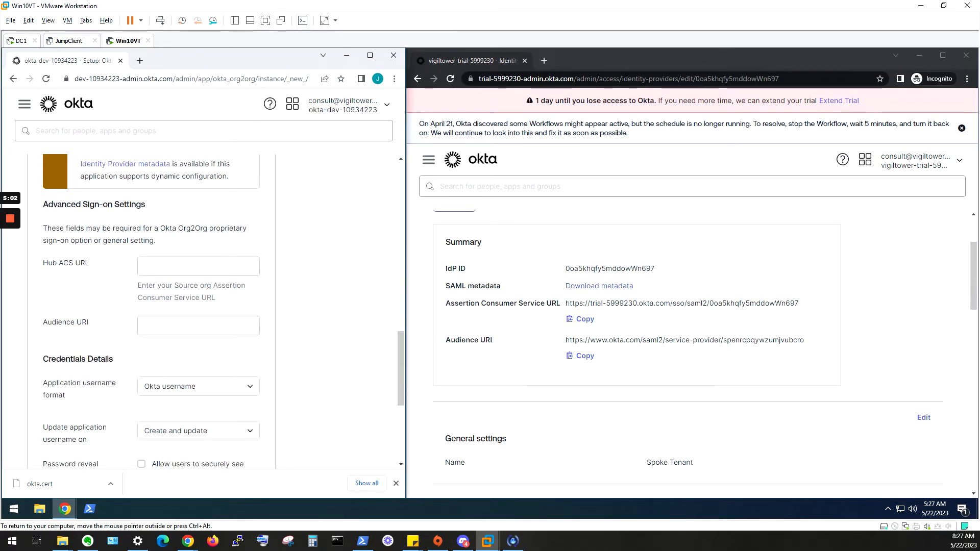
{"action": "left_click", "coordinate": [584, 319]}
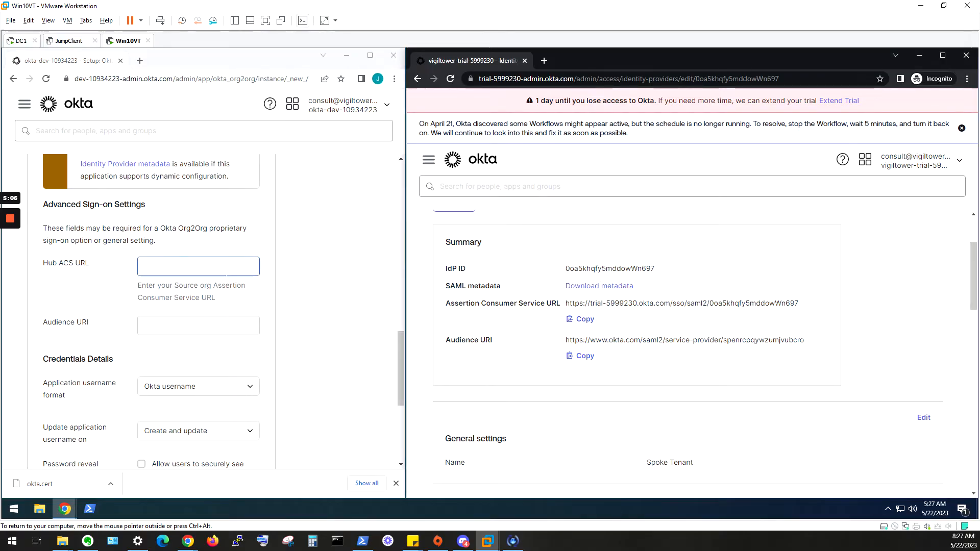
{"action": "right_click", "coordinate": [228, 274]}
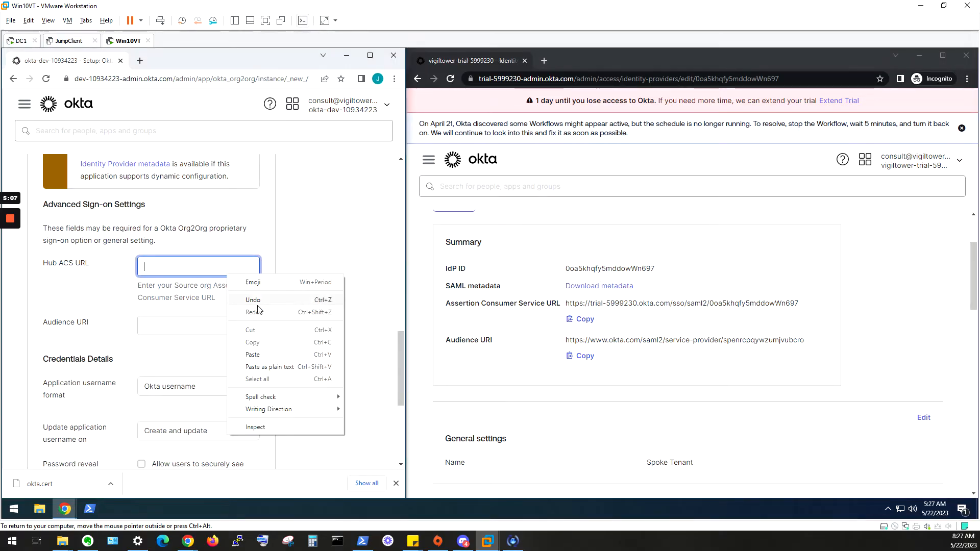
{"action": "left_click", "coordinate": [273, 357]}
- Paste the identity provider's Audience URI into the Org2Org Audience URI field
{"action": "left_click", "coordinate": [585, 357]}
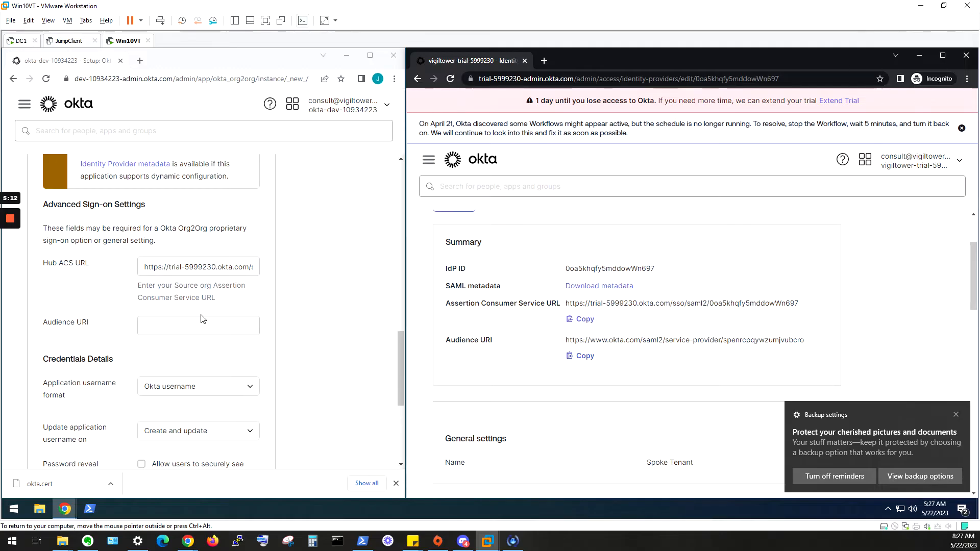
{"action": "right_click", "coordinate": [198, 327]}
{"action": "right_click", "coordinate": [190, 328]}
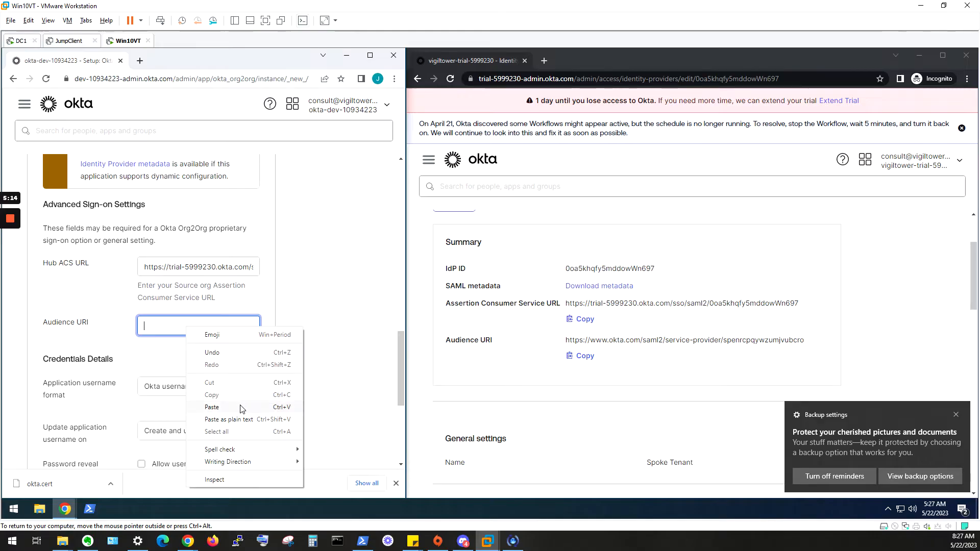
{"action": "left_click", "coordinate": [212, 408]}
{"action": "left_click_drag", "start_coordinate": [238, 326], "coordinate": [6, 310]}
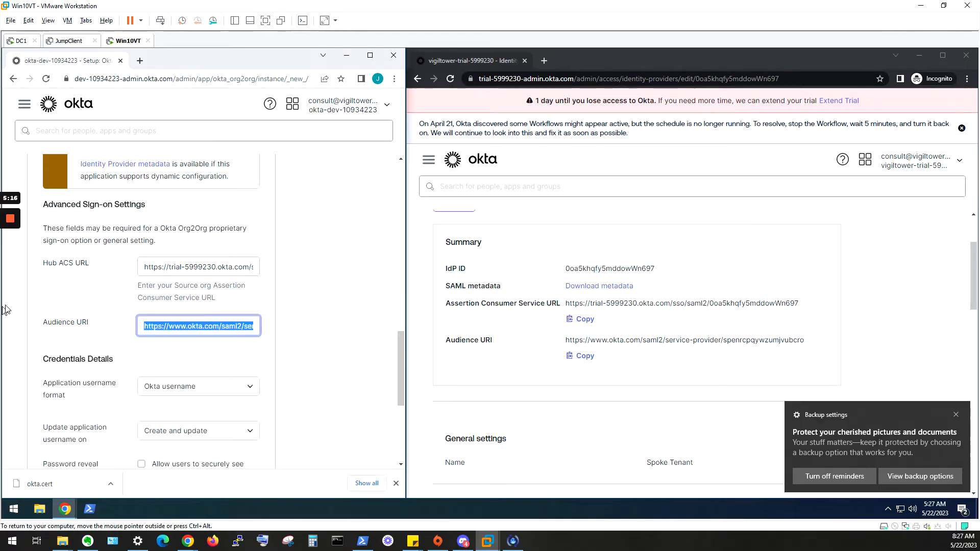
{"action": "left_click", "coordinate": [77, 311]}
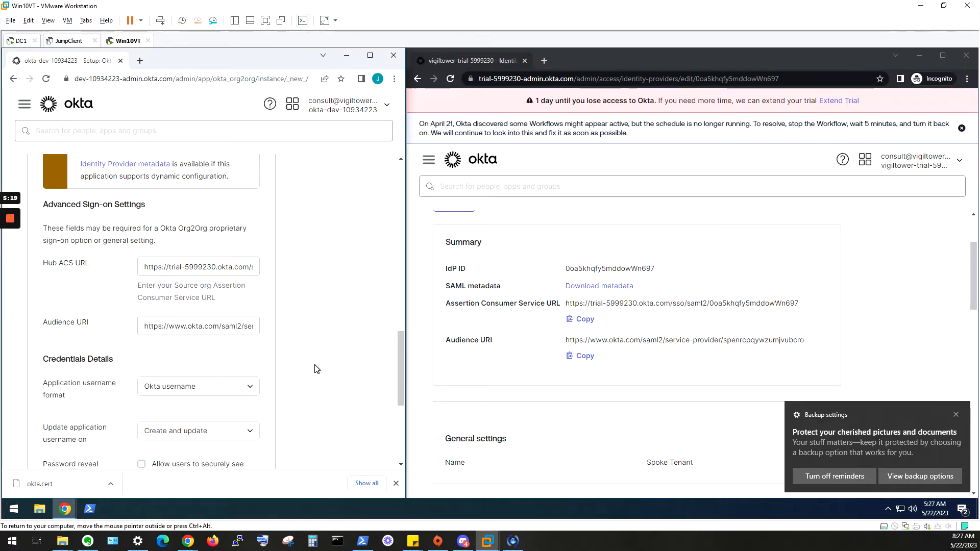
{"action": "scroll", "coordinate": [316, 371], "scroll_direction": "down", "scroll_amount": 3}
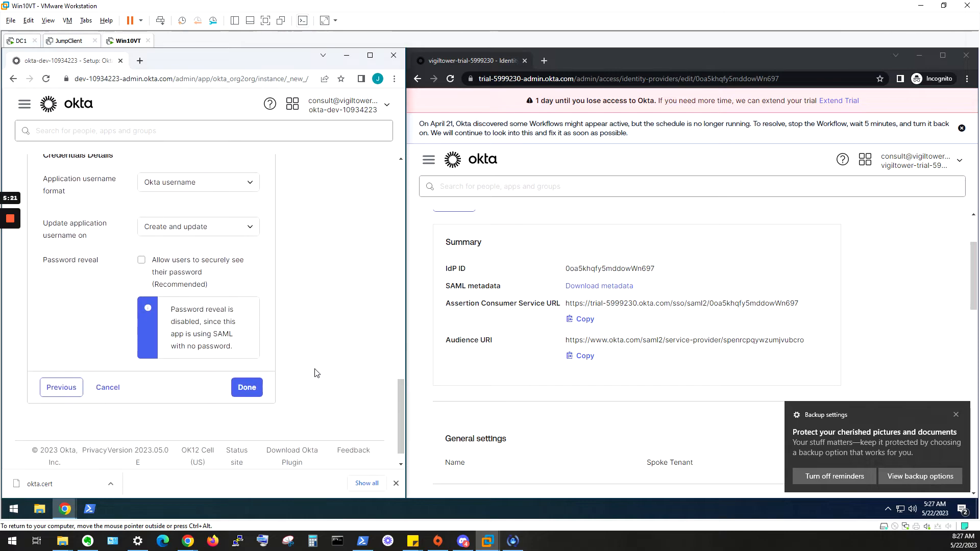
- Save the Org2Org app settings and individually assign the app to the Okta administrator user
{"action": "left_click", "coordinate": [257, 446]}
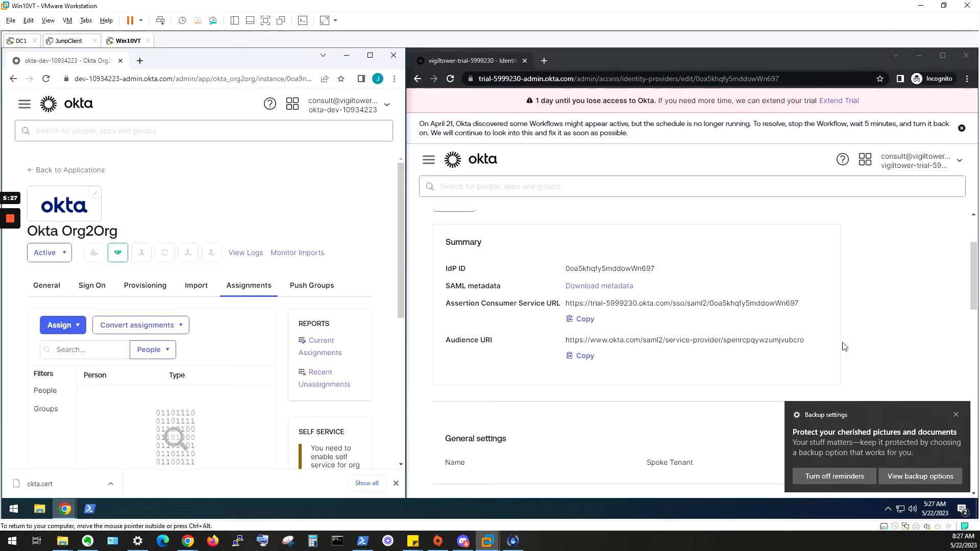
{"action": "left_click_drag", "start_coordinate": [406, 383], "coordinate": [620, 368]}
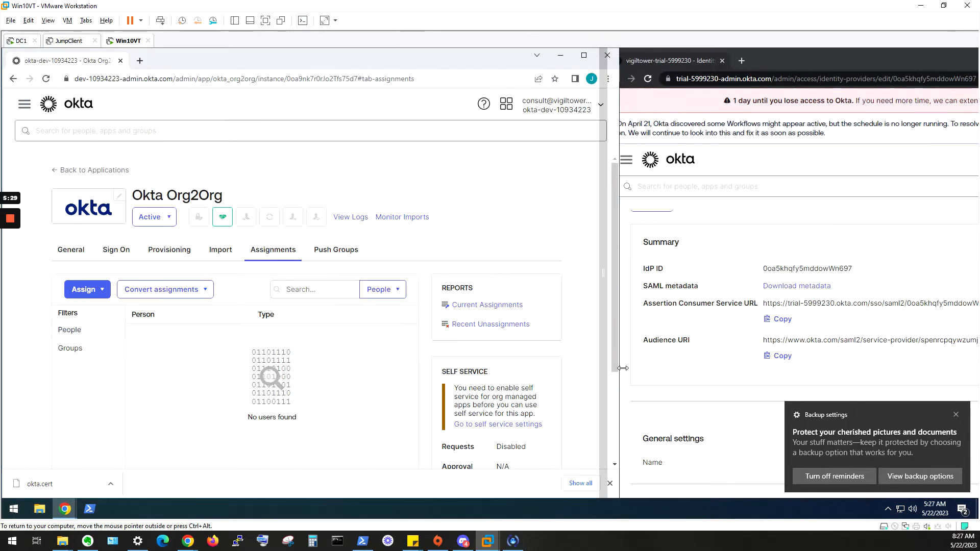
{"action": "left_click", "coordinate": [84, 289]}
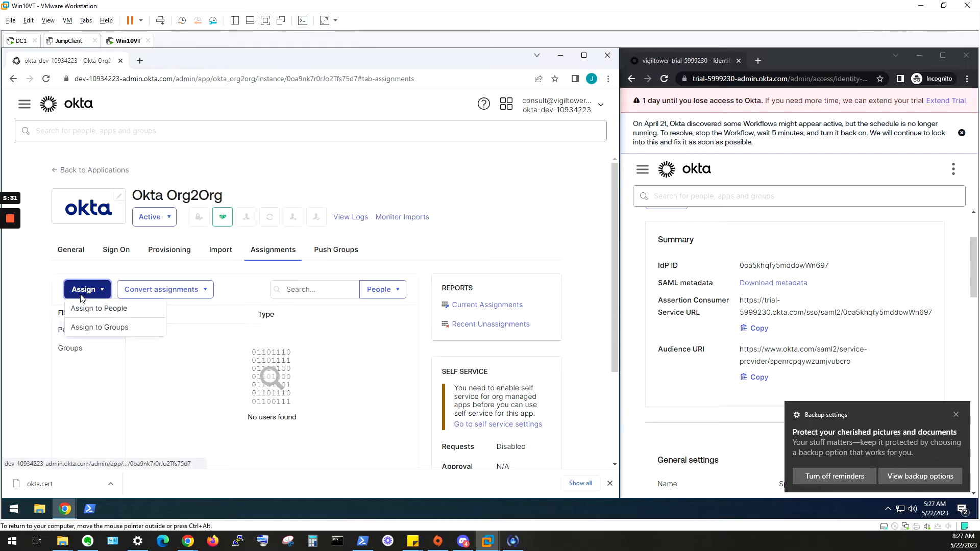
{"action": "left_click", "coordinate": [95, 309]}
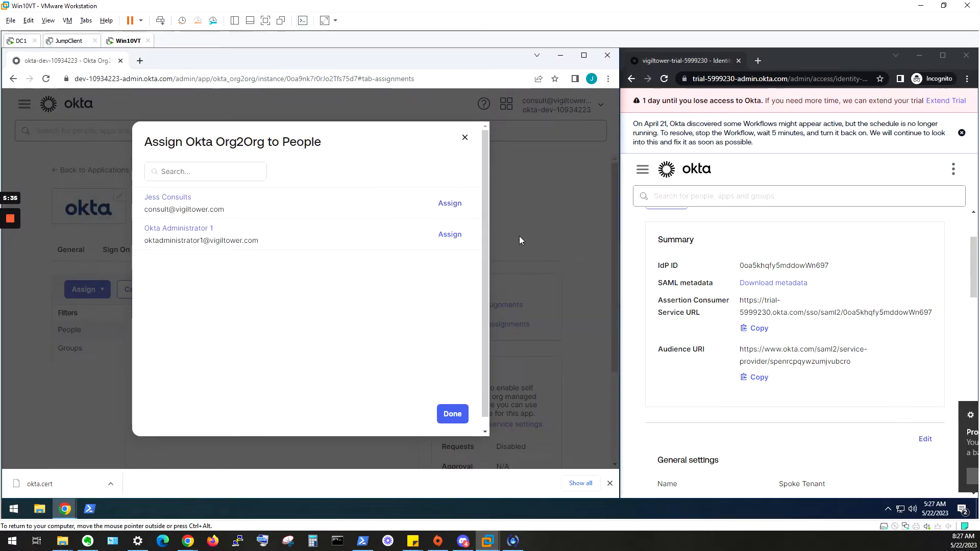
{"action": "left_click", "coordinate": [451, 235]}
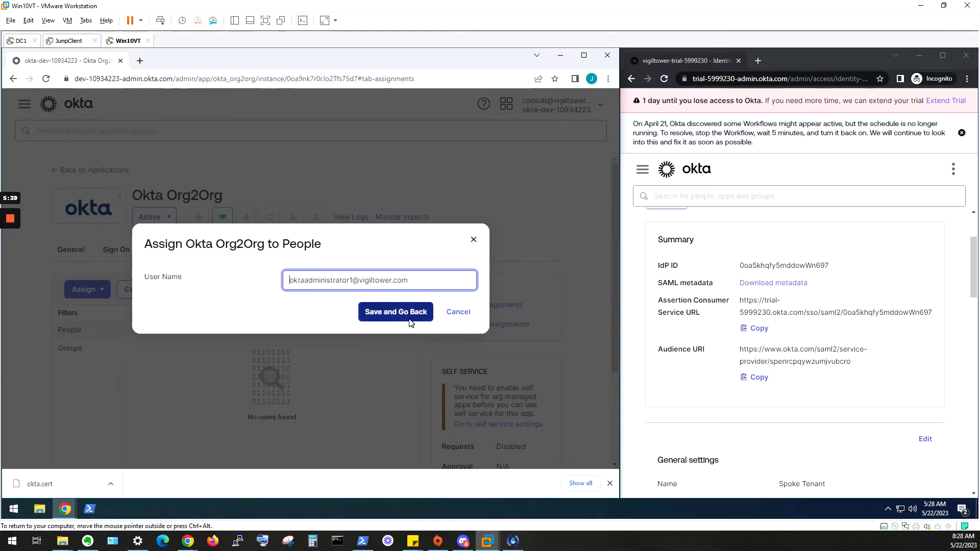
{"action": "left_click", "coordinate": [408, 320]}
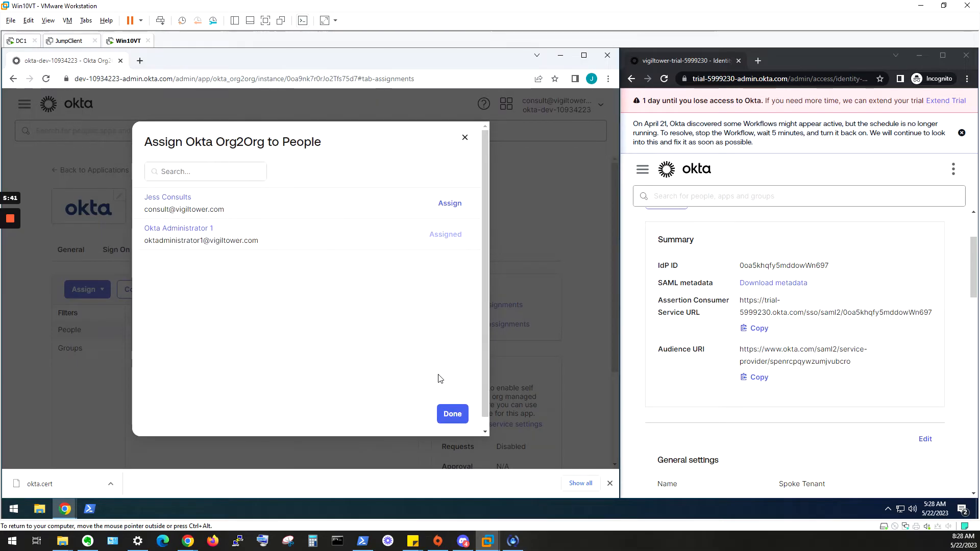
{"action": "left_click", "coordinate": [447, 413]}
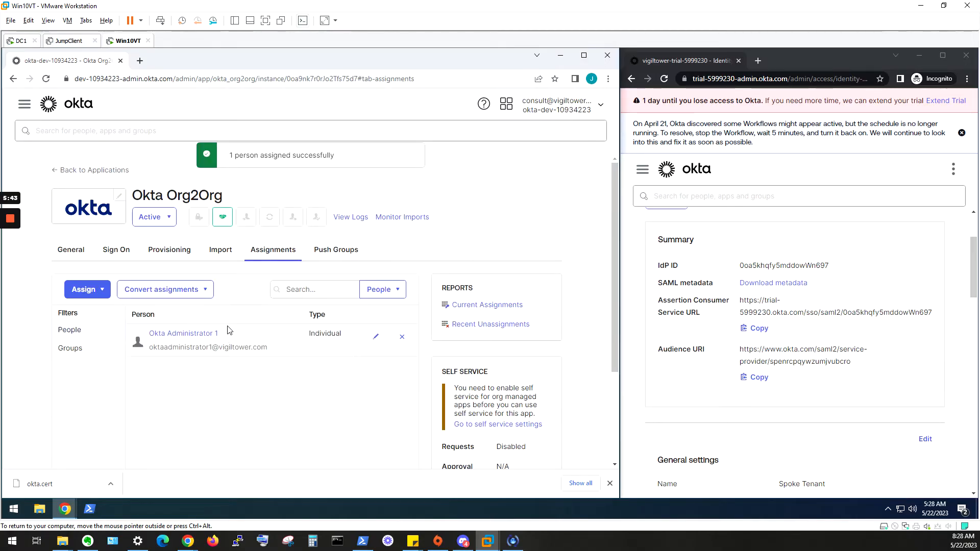
- On the Org2Org Provisioning tab, enable API integration to reveal the Security token field
{"action": "left_click", "coordinate": [158, 255]}
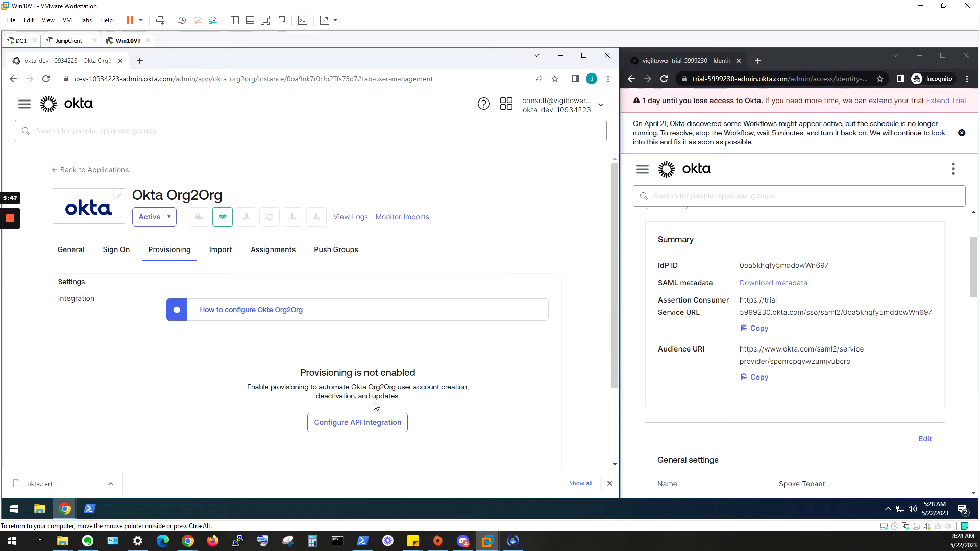
{"action": "scroll", "coordinate": [372, 385], "scroll_direction": "down", "scroll_amount": 2}
{"action": "left_click", "coordinate": [390, 322]}
{"action": "scroll", "coordinate": [240, 280], "scroll_direction": "up", "scroll_amount": 2}
{"action": "left_click", "coordinate": [346, 421]}
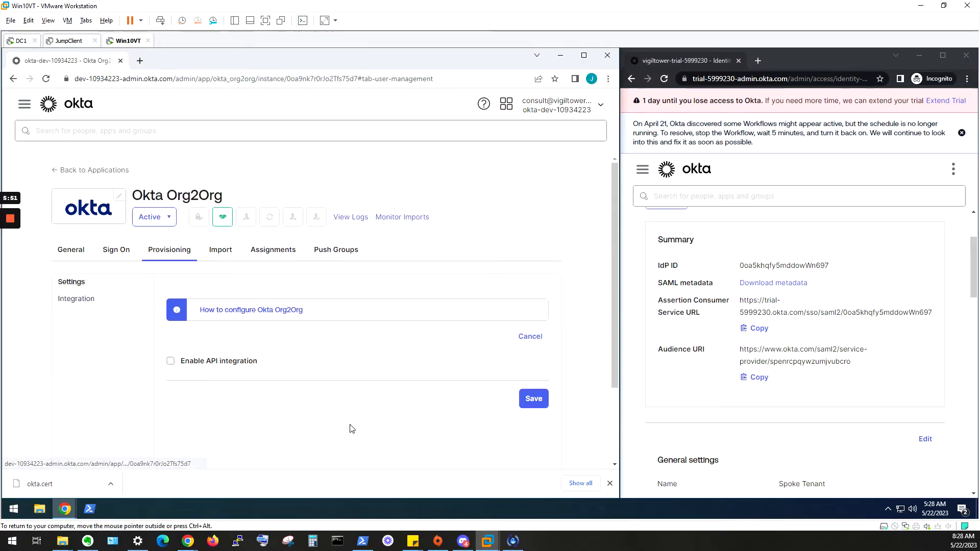
{"action": "left_click", "coordinate": [180, 364]}
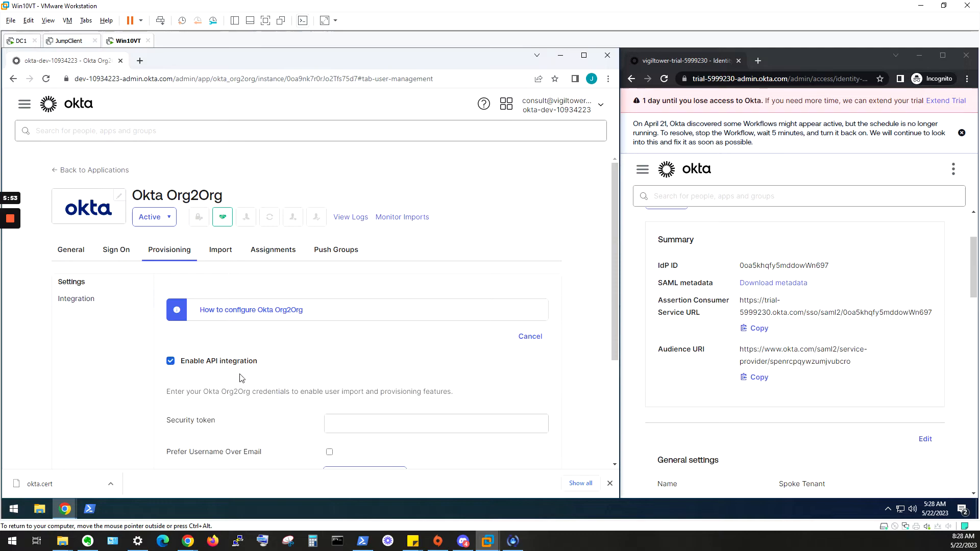
{"action": "scroll", "coordinate": [361, 409], "scroll_direction": "down", "scroll_amount": 1}
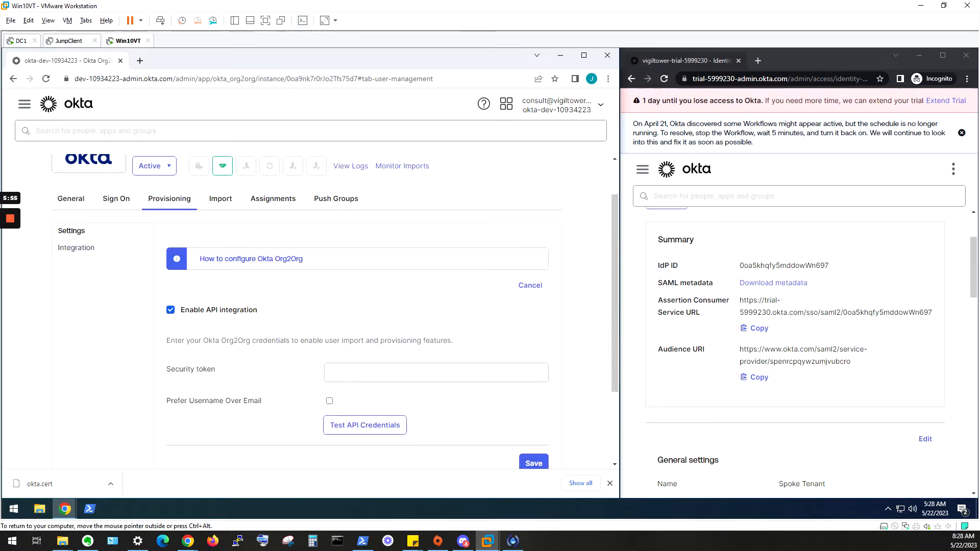
- In the trial tenant's admin console, go to Security > API and show the Tokens tab
{"action": "left_click", "coordinate": [643, 169]}
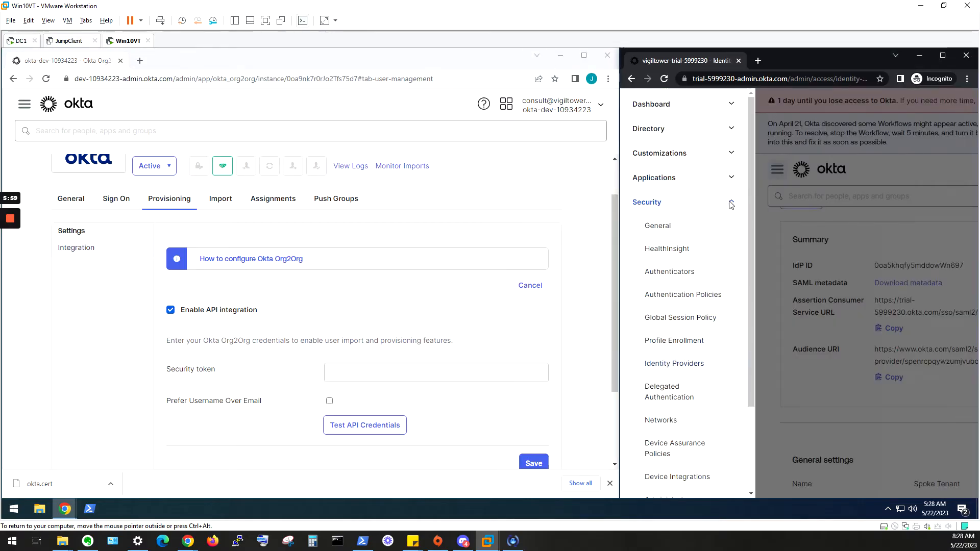
{"action": "scroll", "coordinate": [697, 357], "scroll_direction": "down", "scroll_amount": 2}
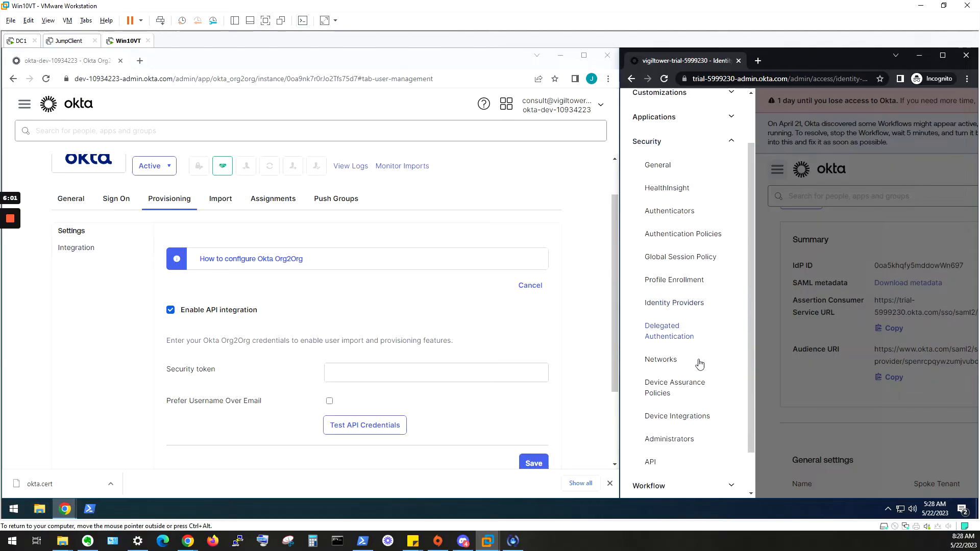
{"action": "left_click", "coordinate": [667, 408]}
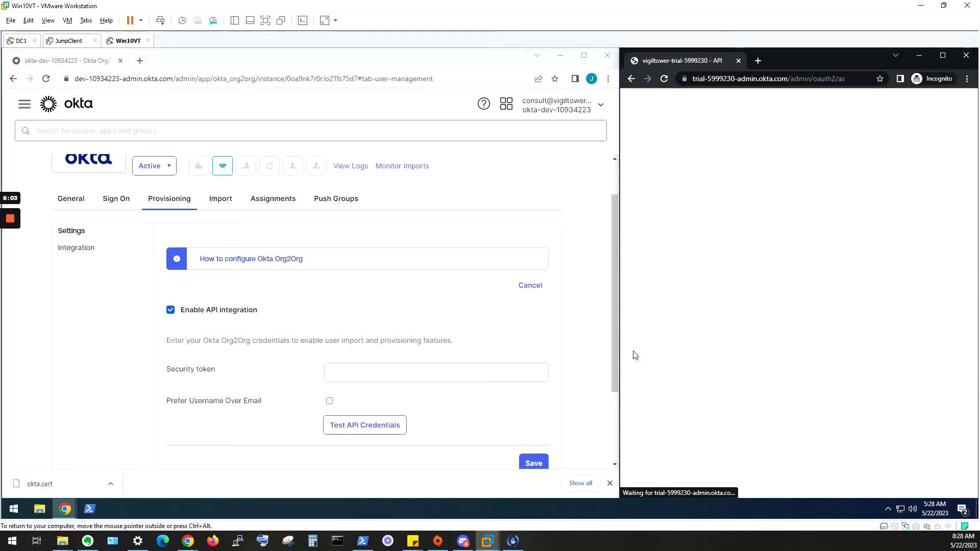
{"action": "left_click", "coordinate": [763, 279]}
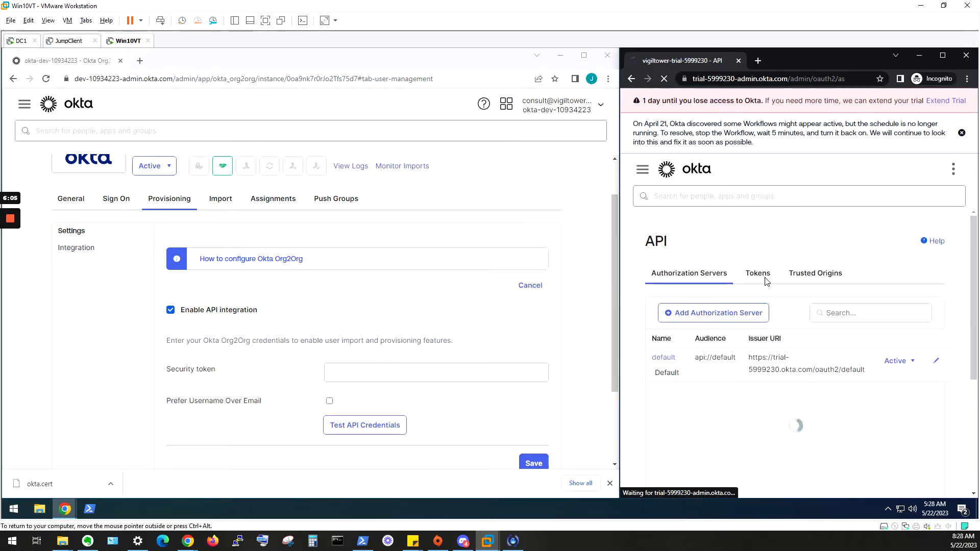
- Create an API token named Org2Org in the trial tenant and copy its value
{"action": "left_click", "coordinate": [679, 306]}
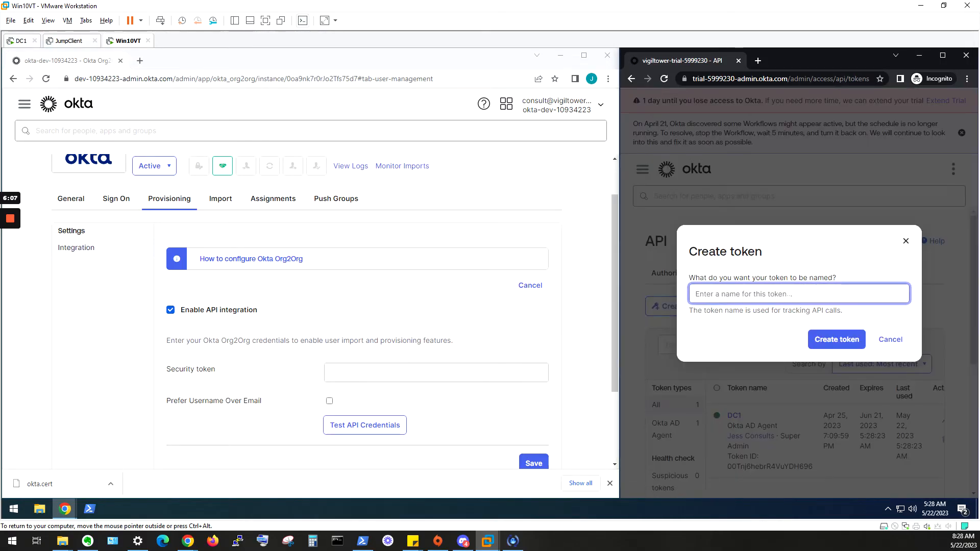
{"action": "type", "text": "Org2Org"}
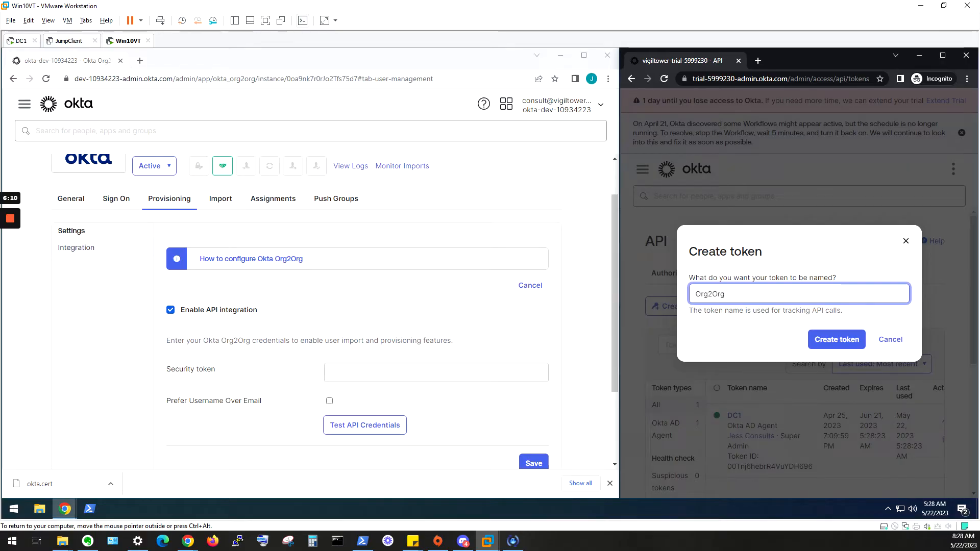
{"action": "left_click", "coordinate": [836, 339]}
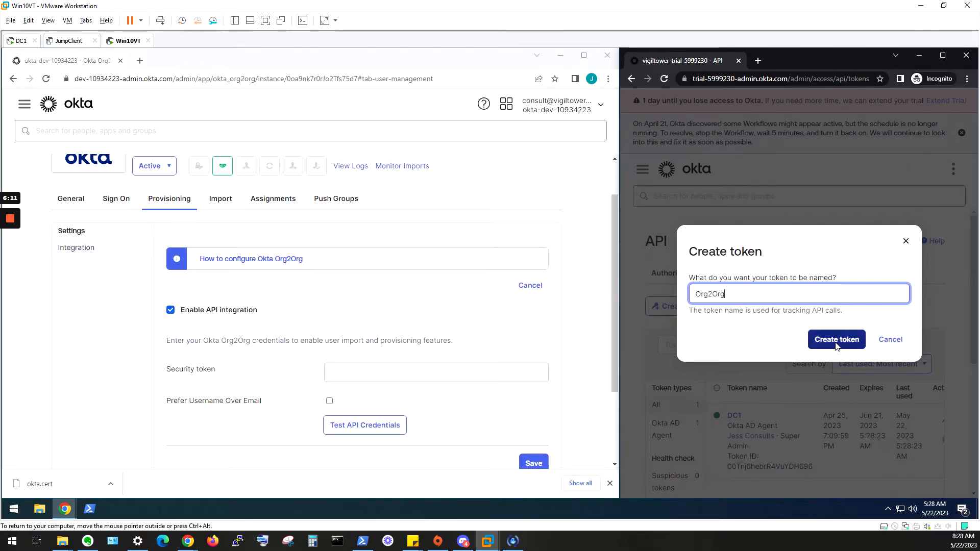
{"action": "left_click", "coordinate": [894, 334]}
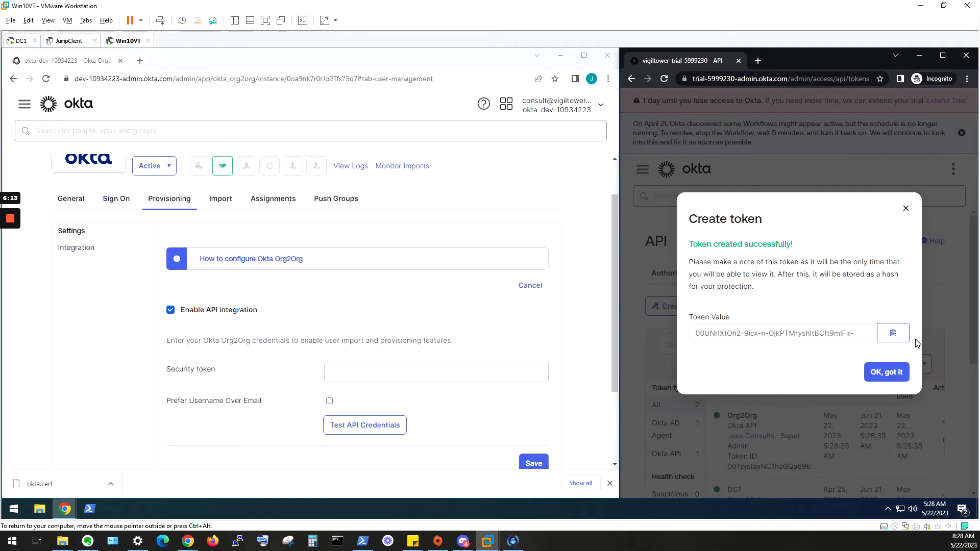
- Paste the token into the Org2Org Security token field and test the API credentials
{"action": "left_click", "coordinate": [387, 365]}
{"action": "right_click", "coordinate": [381, 373]}
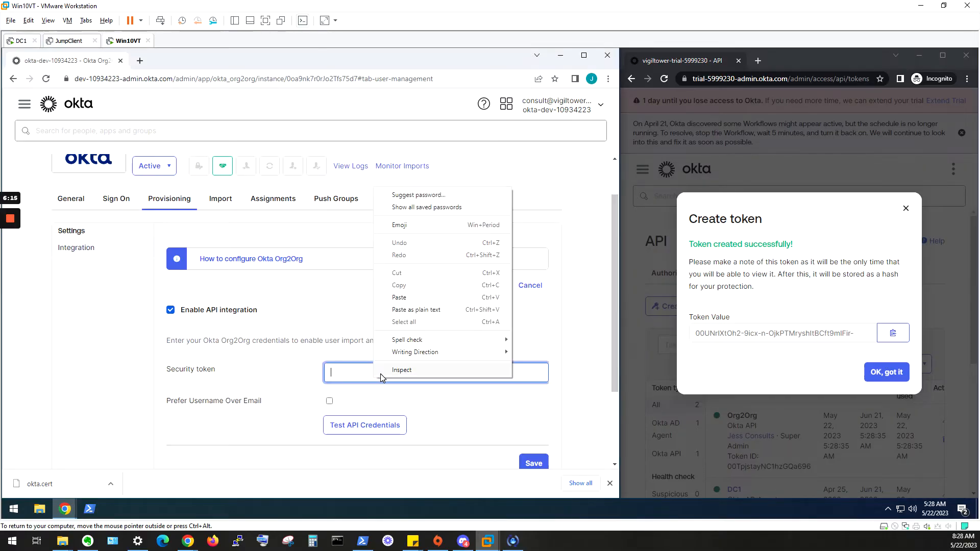
{"action": "left_click", "coordinate": [408, 297]}
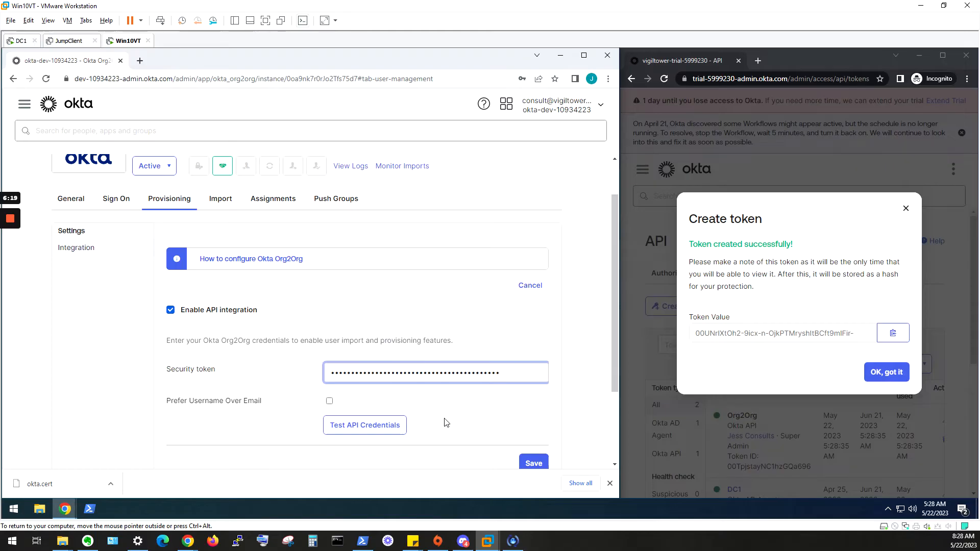
{"action": "left_click", "coordinate": [382, 428]}
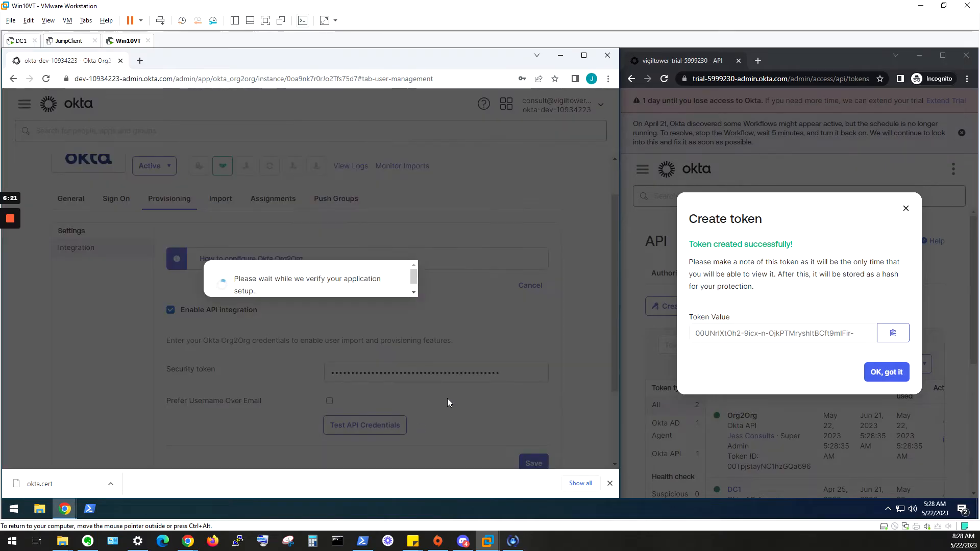
{"action": "scroll", "coordinate": [403, 332], "scroll_direction": "down", "scroll_amount": 1}
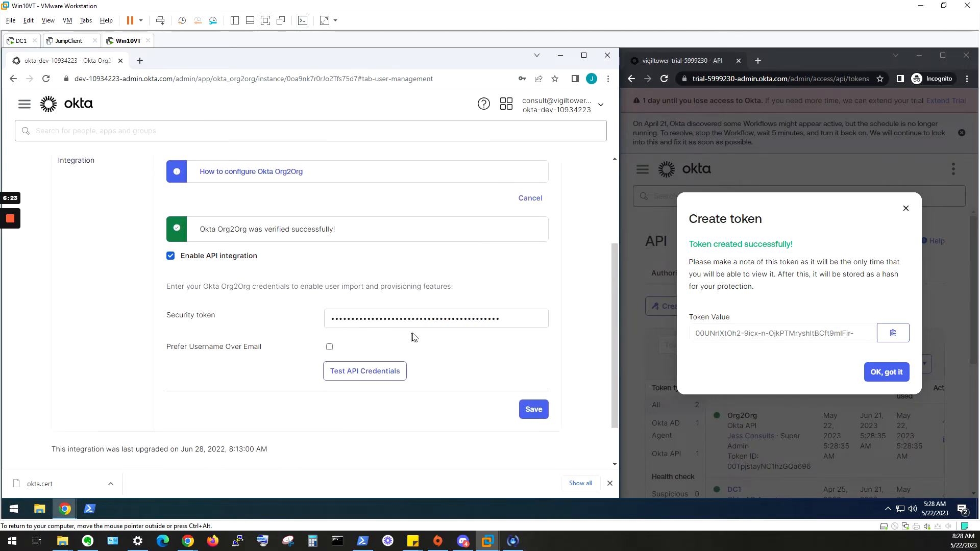
- Save the verified Org2Org API integration settings
{"action": "left_click", "coordinate": [533, 395]}
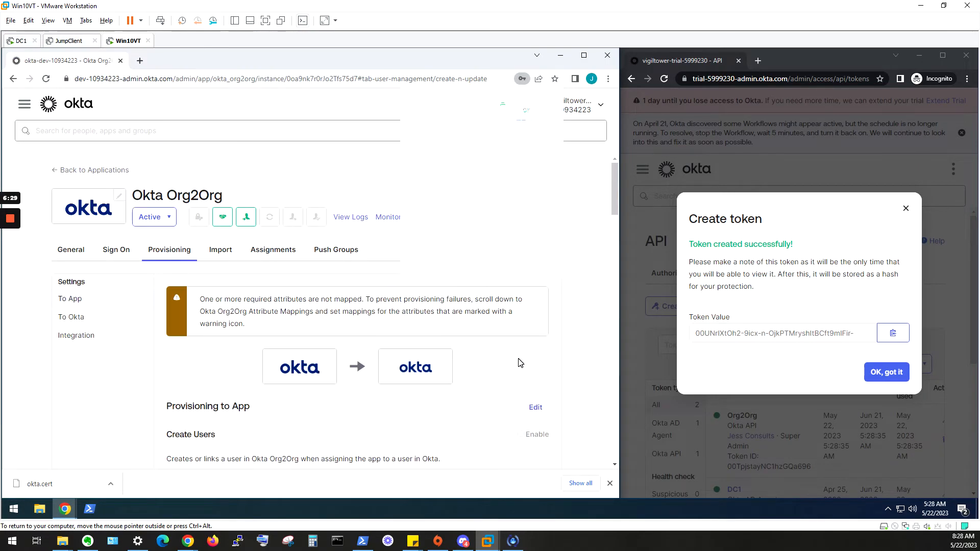
{"action": "scroll", "coordinate": [520, 360], "scroll_direction": "down", "scroll_amount": 2}
{"action": "scroll", "coordinate": [199, 239], "scroll_direction": "up", "scroll_amount": 1}
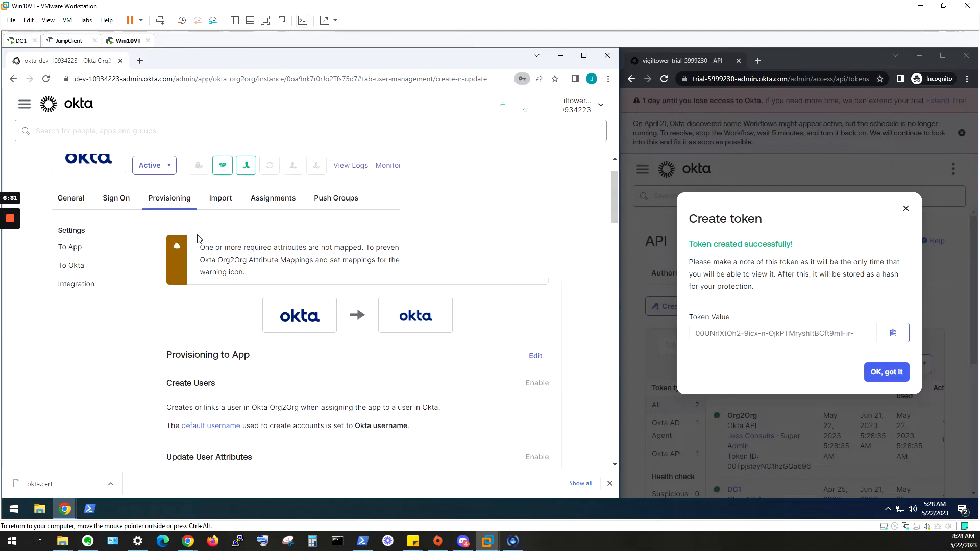
{"action": "left_click", "coordinate": [550, 103]}
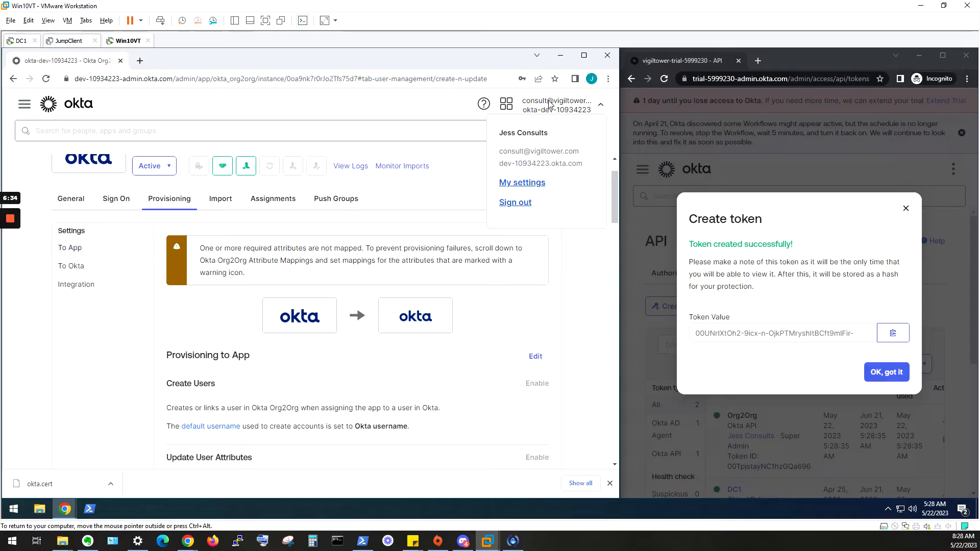
{"action": "left_click", "coordinate": [572, 290]}
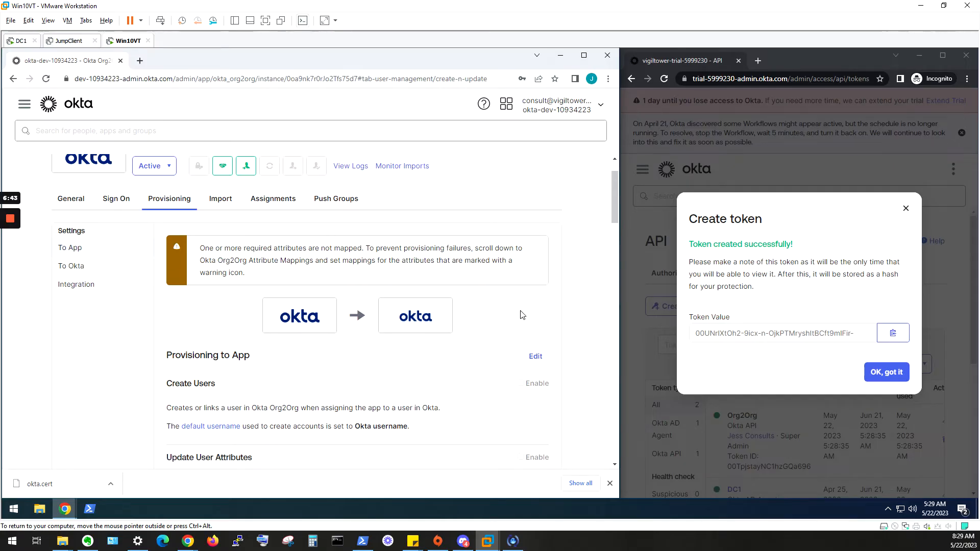
- Enable Create Users, Update User Attributes and Deactivate Users under Provisioning to App, and save
{"action": "scroll", "coordinate": [531, 322], "scroll_direction": "down", "scroll_amount": 3}
{"action": "left_click", "coordinate": [537, 205]}
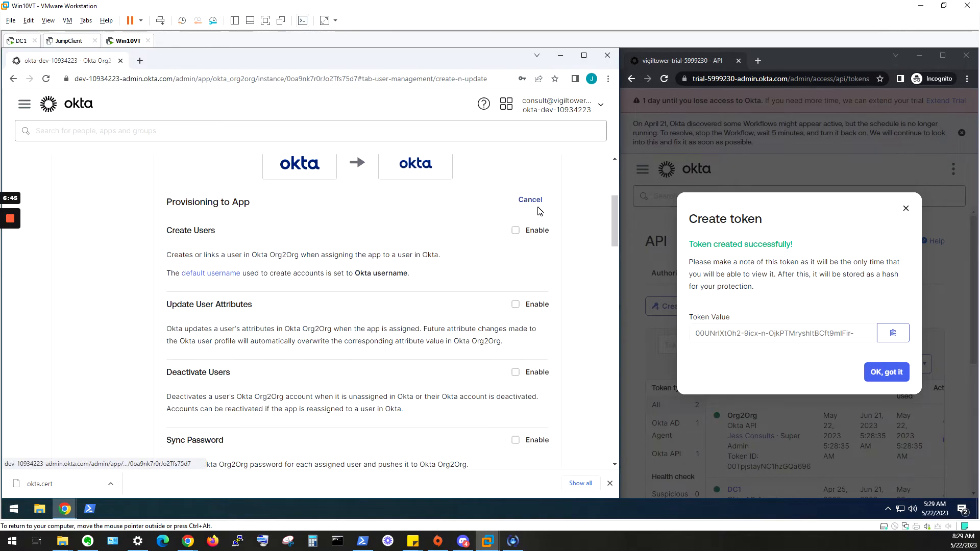
{"action": "left_click", "coordinate": [515, 231]}
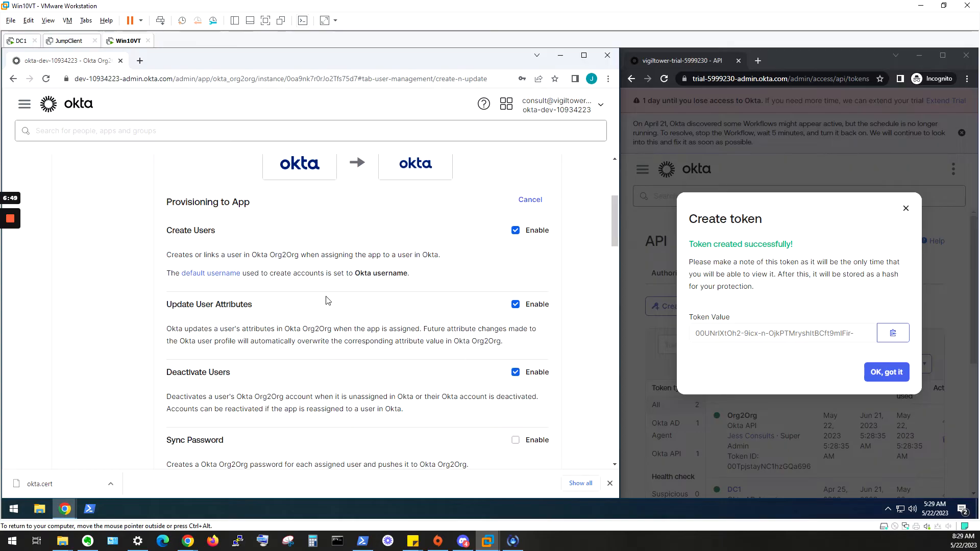
{"action": "scroll", "coordinate": [361, 281], "scroll_direction": "down", "scroll_amount": 1}
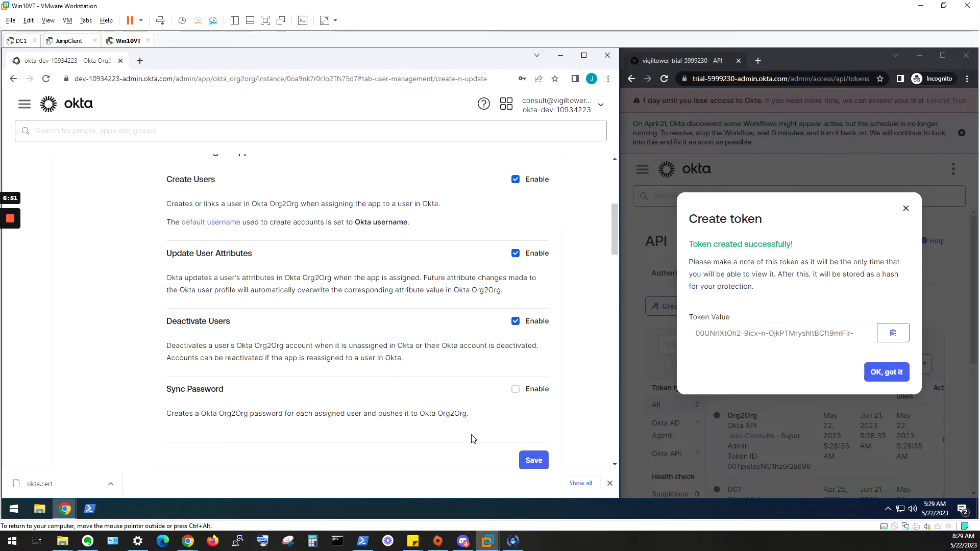
{"action": "scroll", "coordinate": [476, 432], "scroll_direction": "down", "scroll_amount": 1}
{"action": "left_click", "coordinate": [534, 409]}
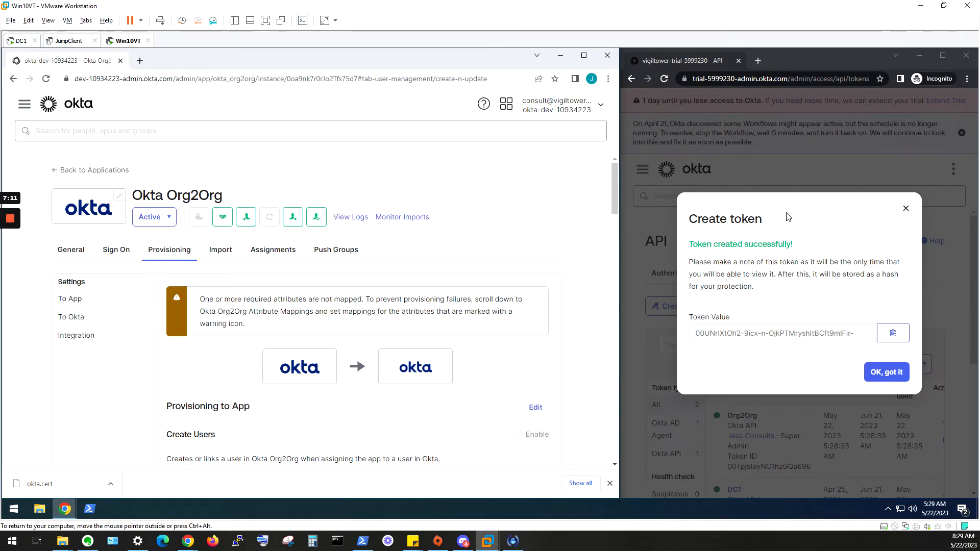
- Sign out of the dev tenant and close the trial tenant's token created confirmation
{"action": "left_click", "coordinate": [558, 113]}
{"action": "left_click", "coordinate": [517, 204]}
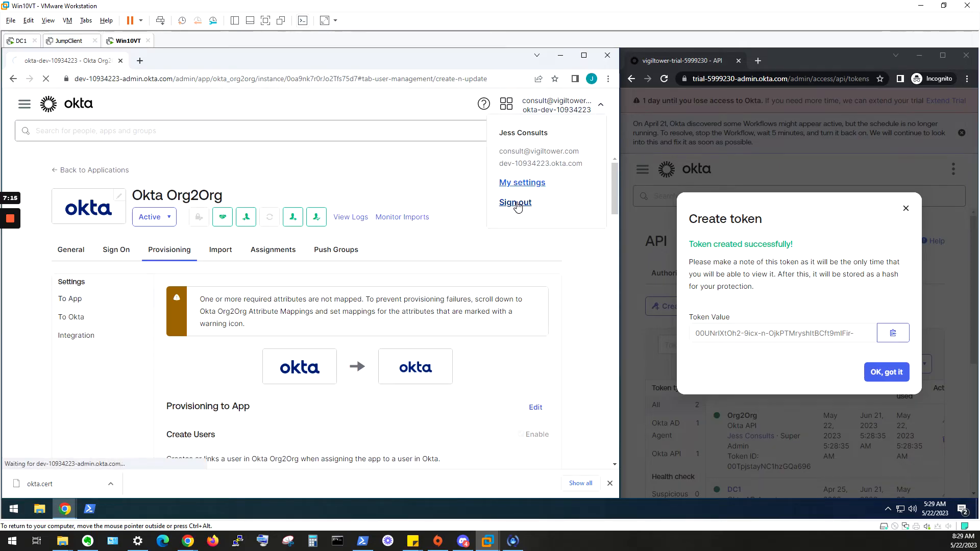
{"action": "left_click", "coordinate": [906, 208]}
- Enlarge the trial tenant's window and expand Applications in its sidebar navigation
{"action": "left_click_drag", "start_coordinate": [616, 232], "coordinate": [362, 232]}
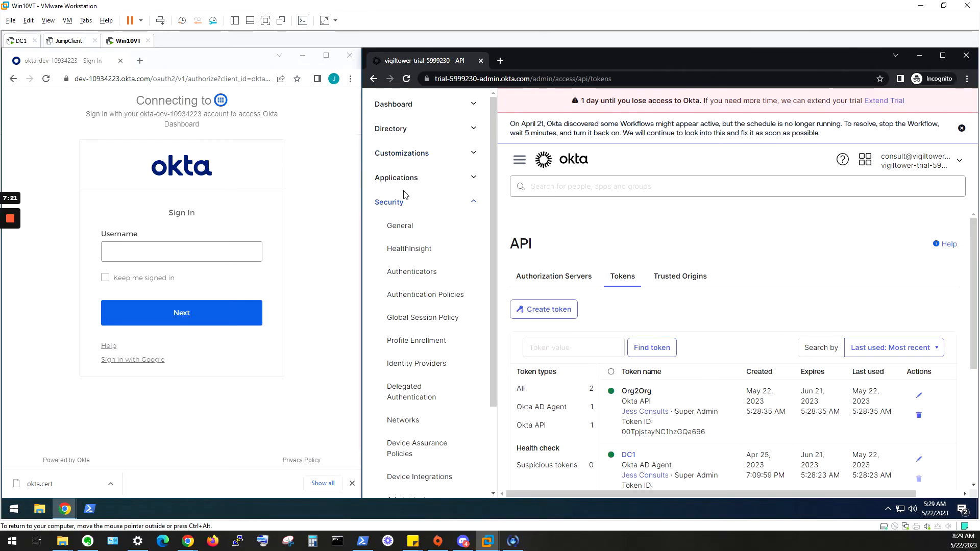
{"action": "left_click", "coordinate": [468, 204]}
{"action": "left_click", "coordinate": [481, 184]}
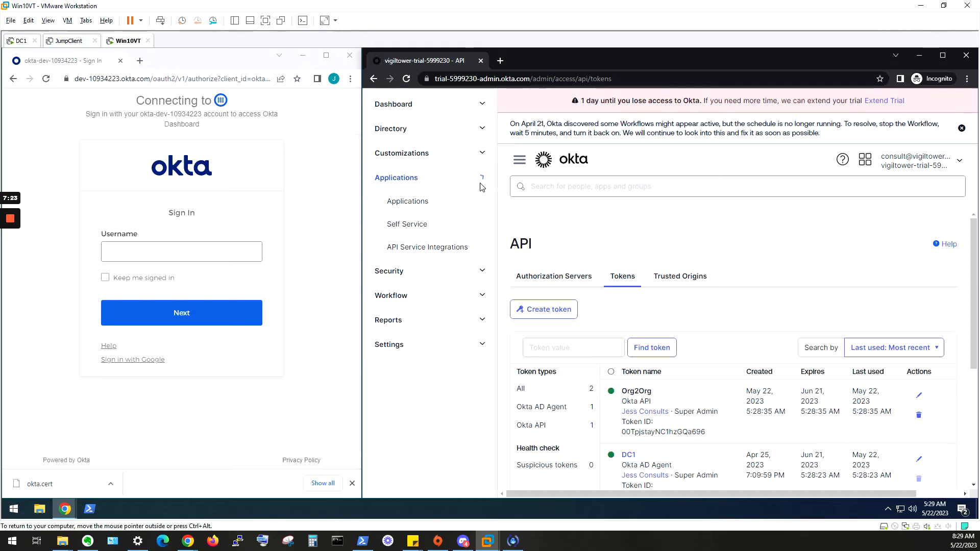
- Open the Salesforce.com app and unassign Okta Administrator 1 from it
{"action": "left_click", "coordinate": [439, 207]}
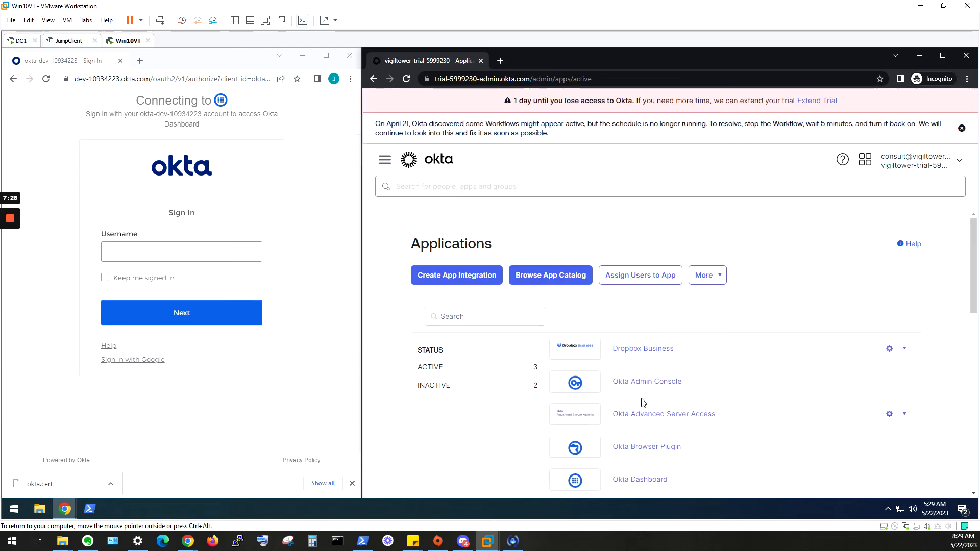
{"action": "scroll", "coordinate": [643, 403], "scroll_direction": "down", "scroll_amount": 2}
{"action": "left_click", "coordinate": [664, 413]}
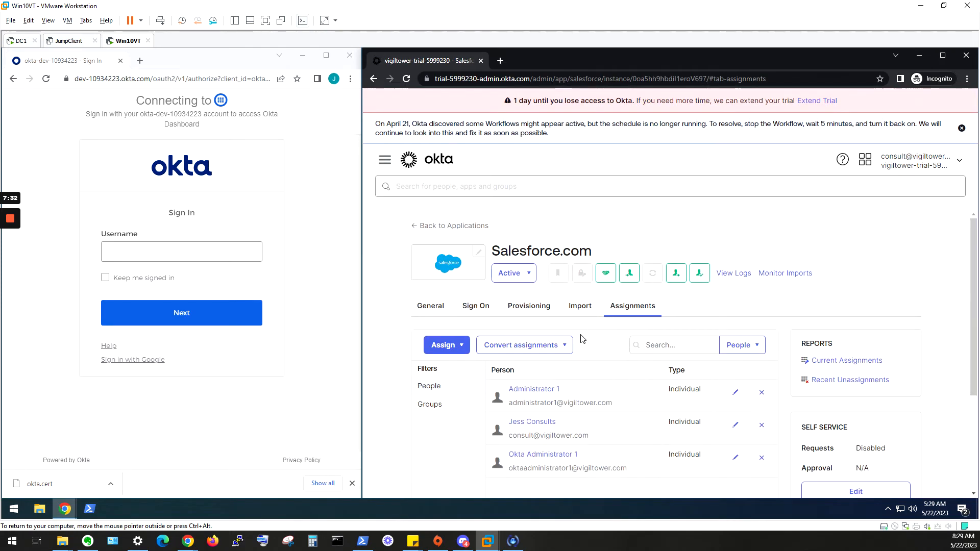
{"action": "left_click", "coordinate": [761, 458]}
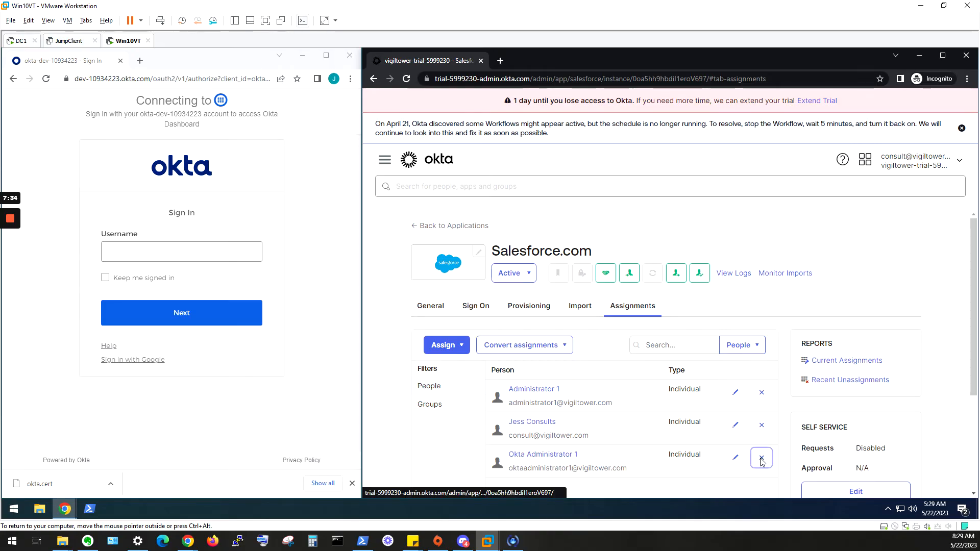
{"action": "left_click", "coordinate": [746, 329]}
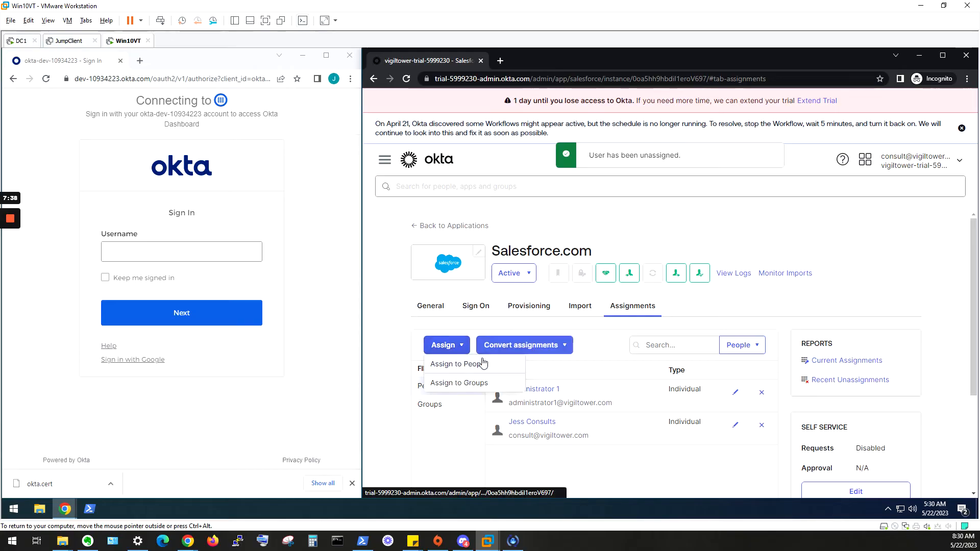
- Reassign Salesforce.com to Okta Administrator 1 through Assign to People
{"action": "left_click", "coordinate": [482, 363]}
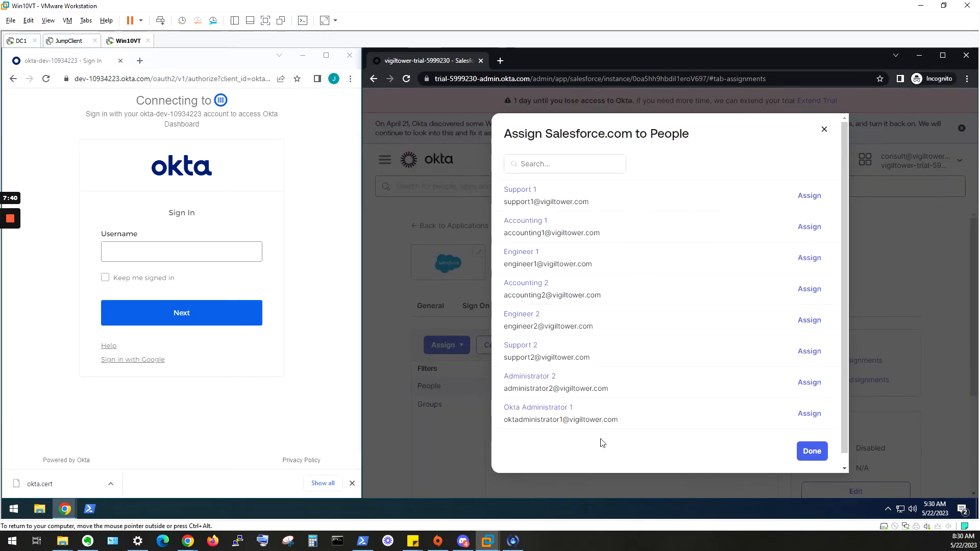
{"action": "left_click", "coordinate": [807, 414]}
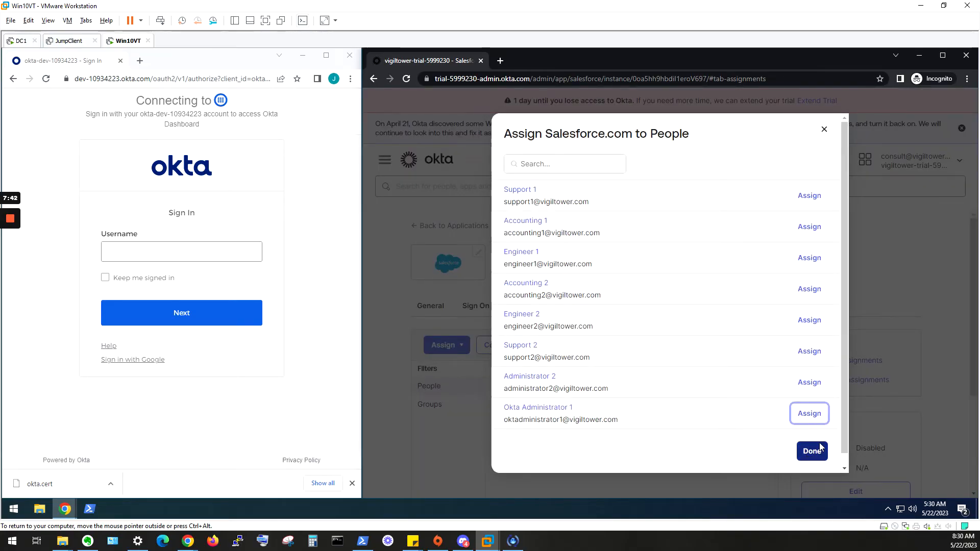
{"action": "scroll", "coordinate": [816, 422], "scroll_direction": "down", "scroll_amount": 4}
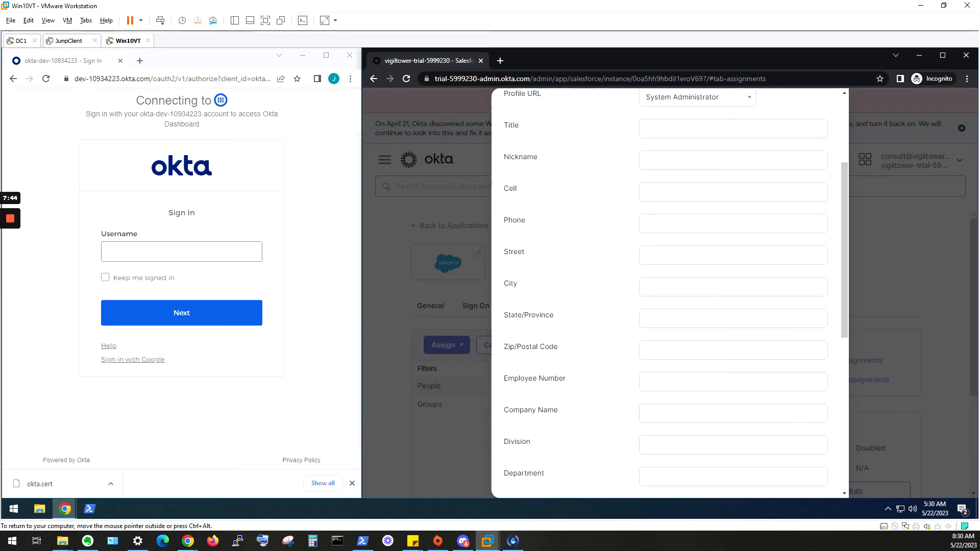
{"action": "scroll", "coordinate": [808, 477], "scroll_direction": "down", "scroll_amount": 5}
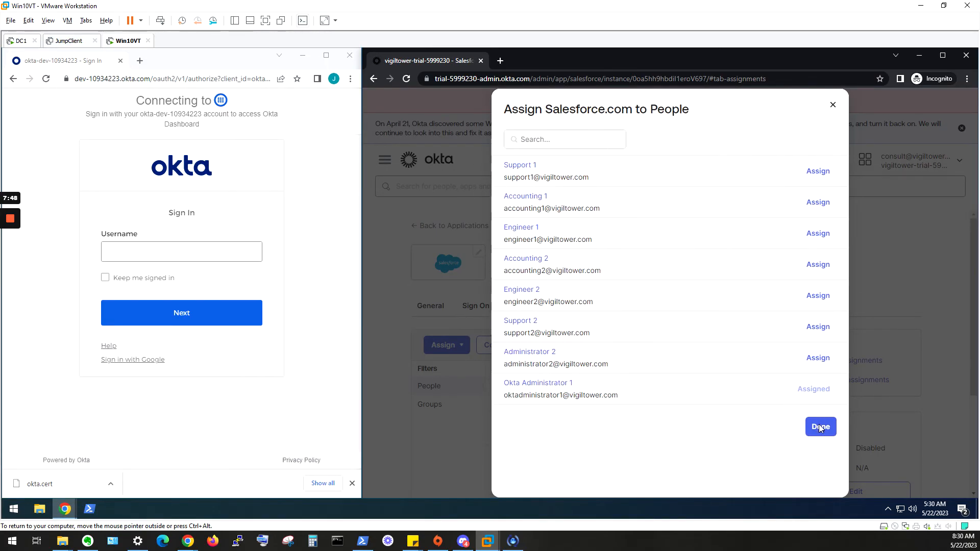
{"action": "left_click", "coordinate": [821, 427]}
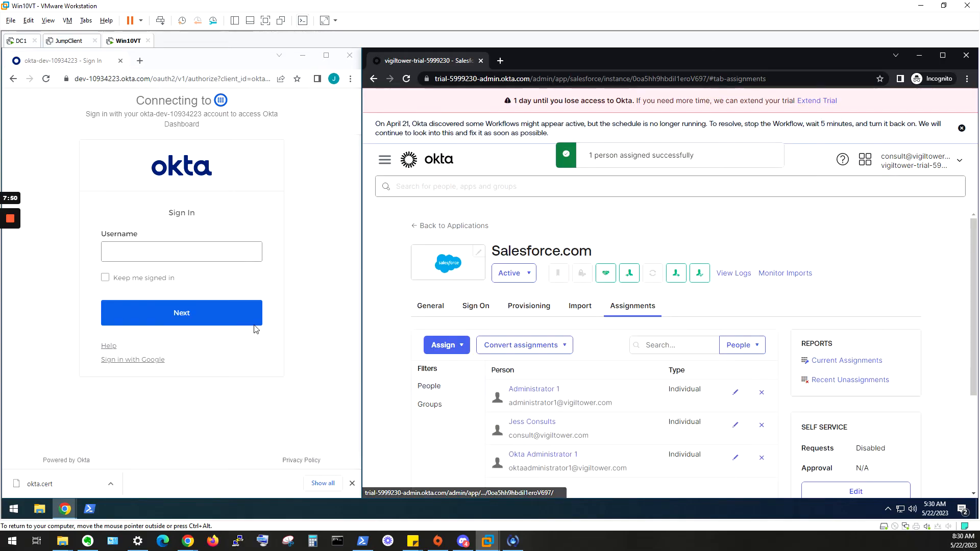
{"action": "left_click", "coordinate": [263, 280]}
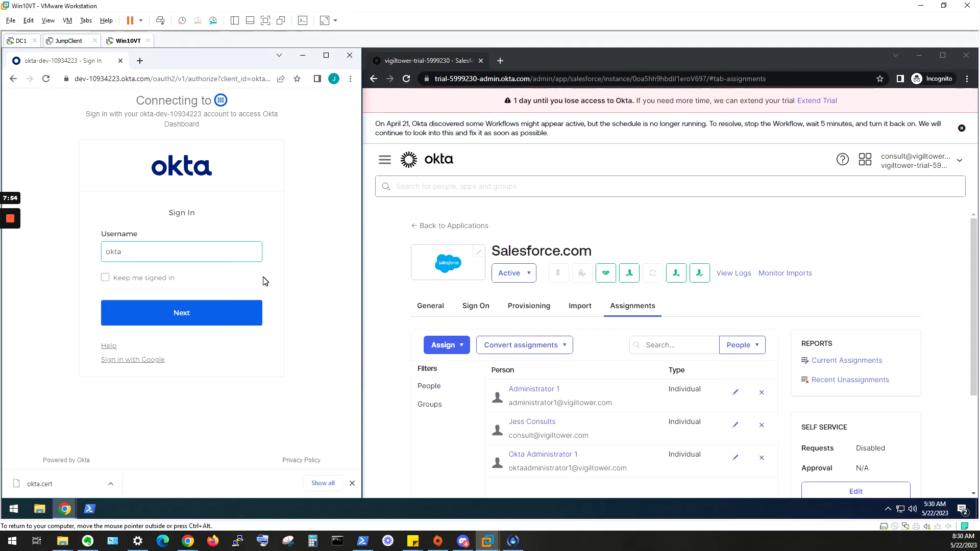
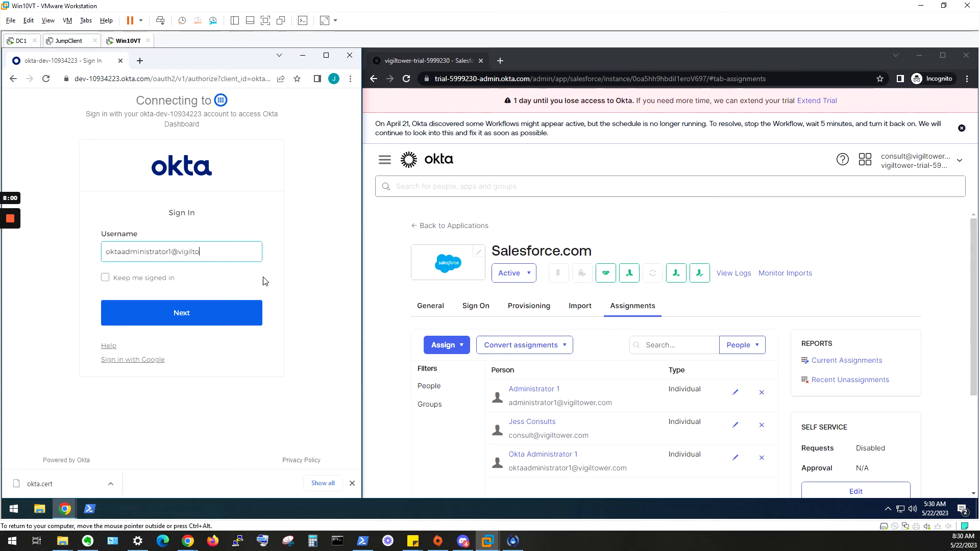
- Sign in to the spoke tenant with the administrator's username and password
{"action": "key", "text": "Return"}
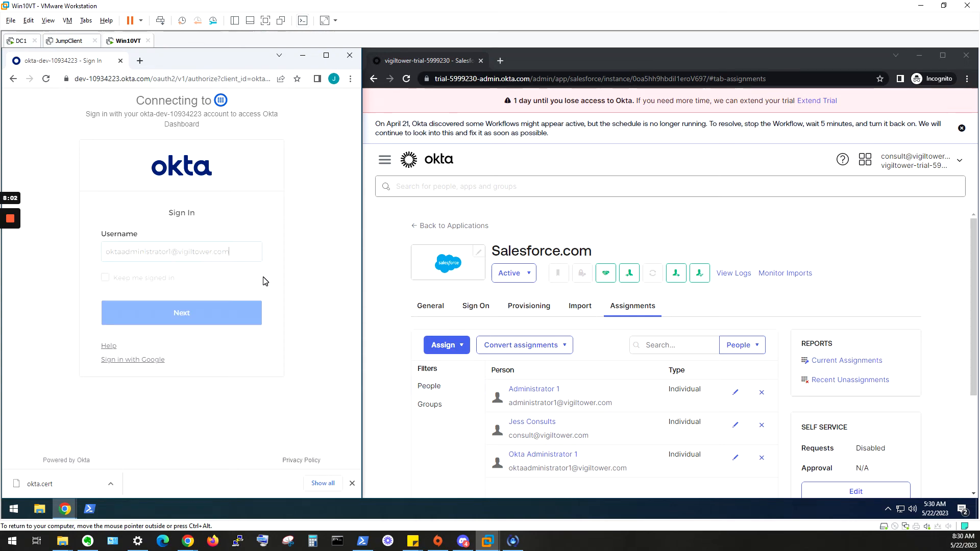
{"action": "type", "text": "•••••••"}
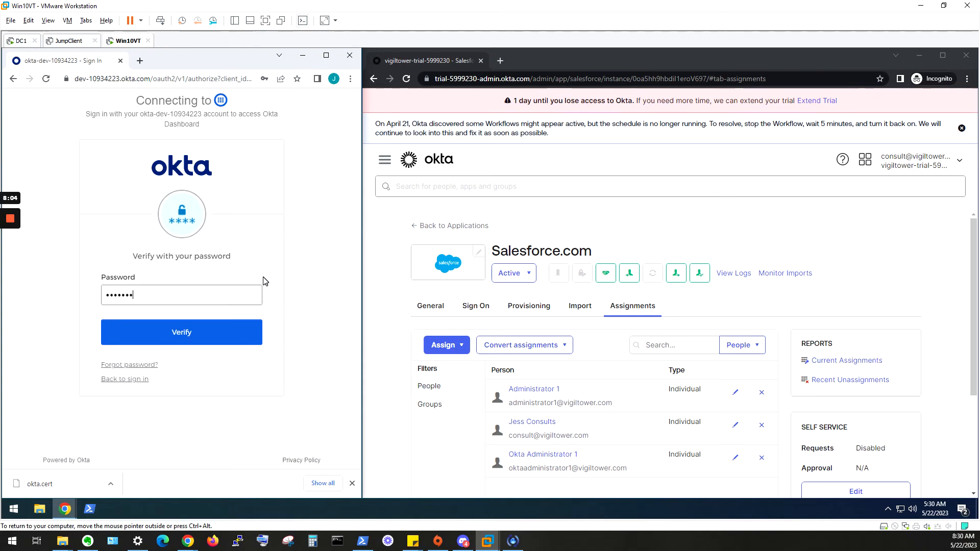
{"action": "type", "text": "••"}
{"action": "key", "text": "Return"}
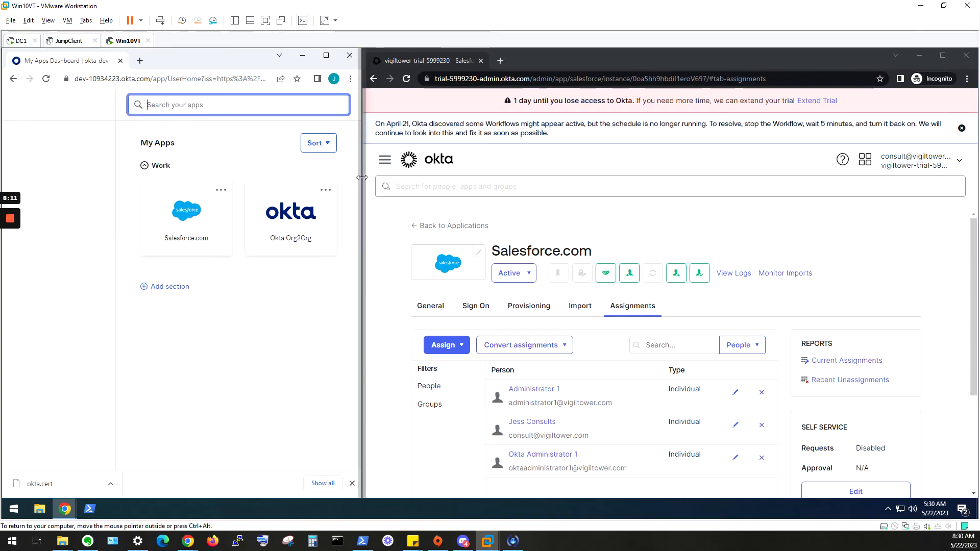
- Launch the Okta Org2Org tile and verify with a push notification to reach the hub dashboard
{"action": "left_click_drag", "start_coordinate": [360, 181], "coordinate": [655, 183]}
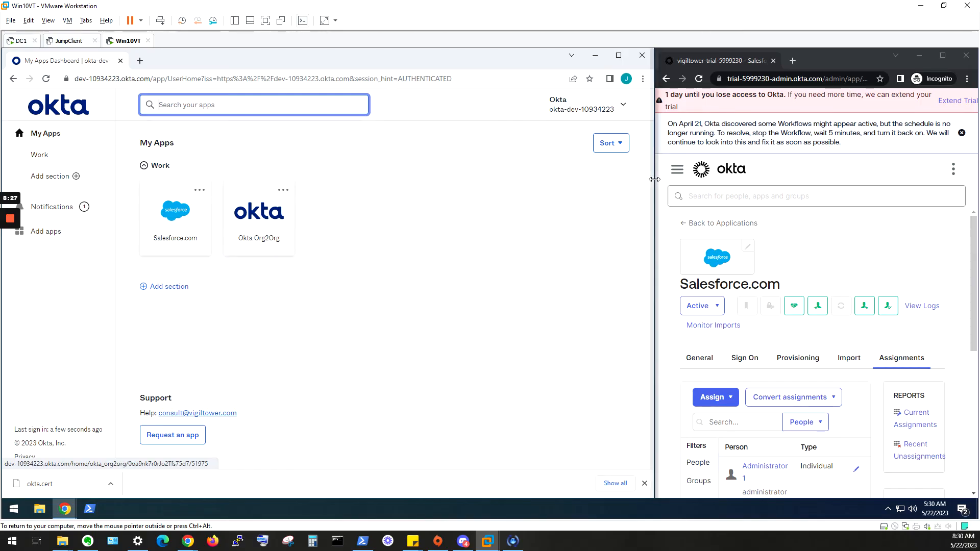
{"action": "left_click", "coordinate": [289, 224]}
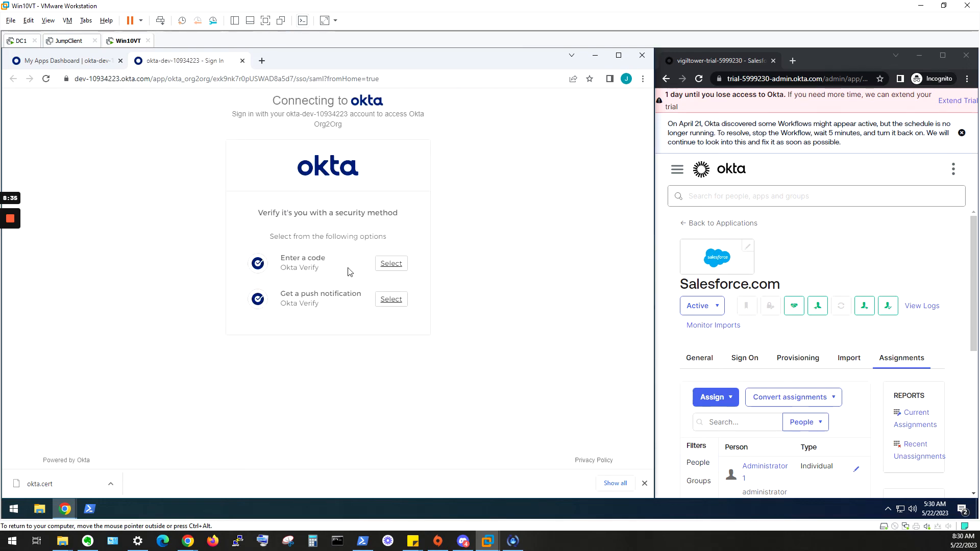
{"action": "left_click", "coordinate": [404, 300]}
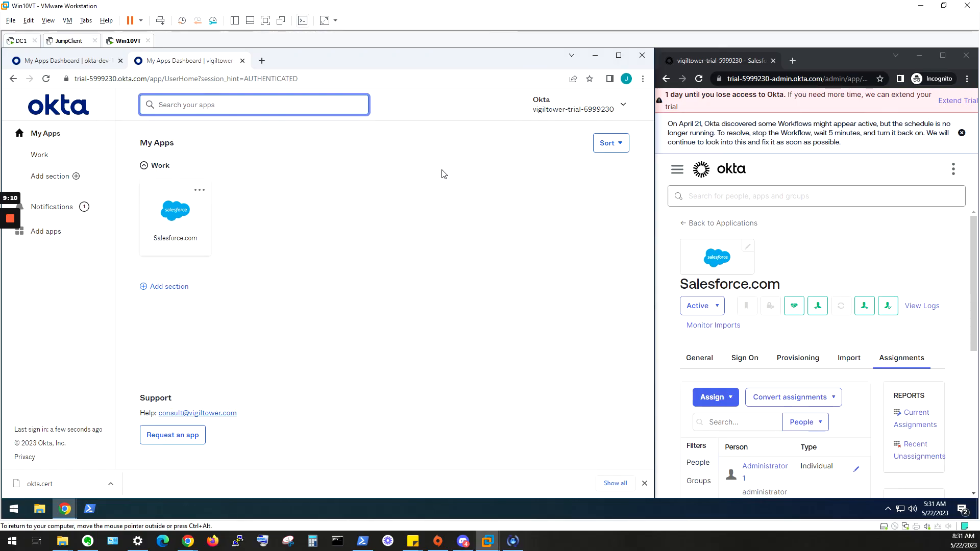
- Open Salesforce.com via SSO from the hub dashboard, then minimize the VM to show the setup guide
{"action": "left_click", "coordinate": [61, 61]}
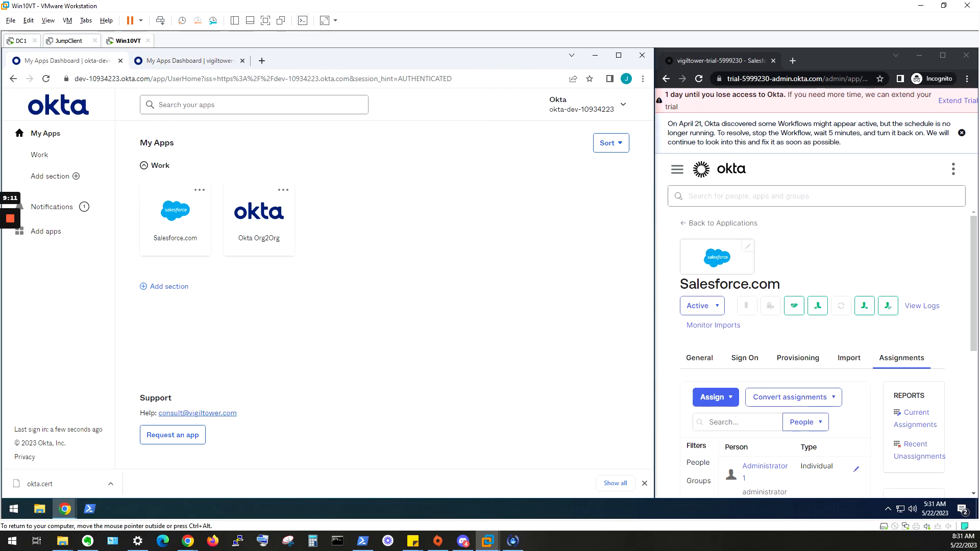
{"action": "left_click", "coordinate": [236, 62]}
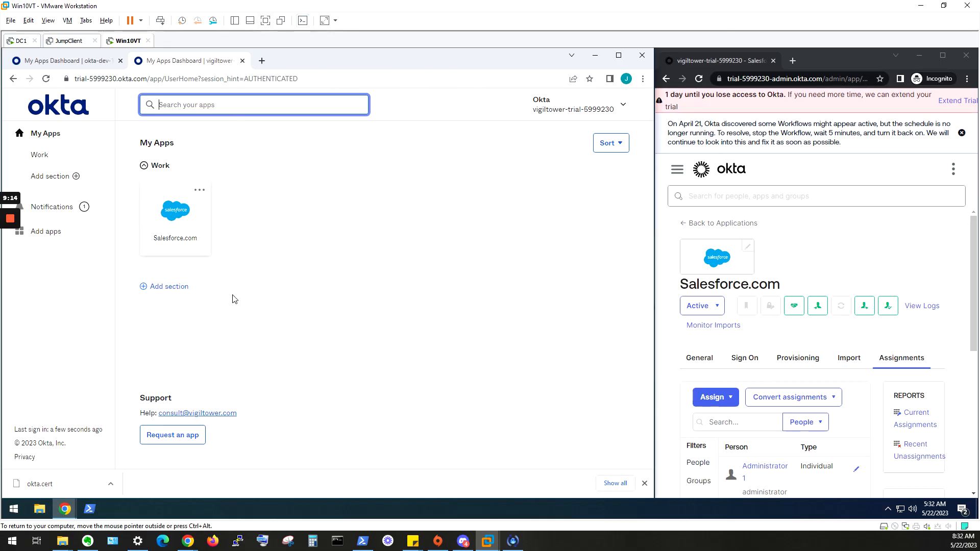
{"action": "left_click", "coordinate": [185, 226]}
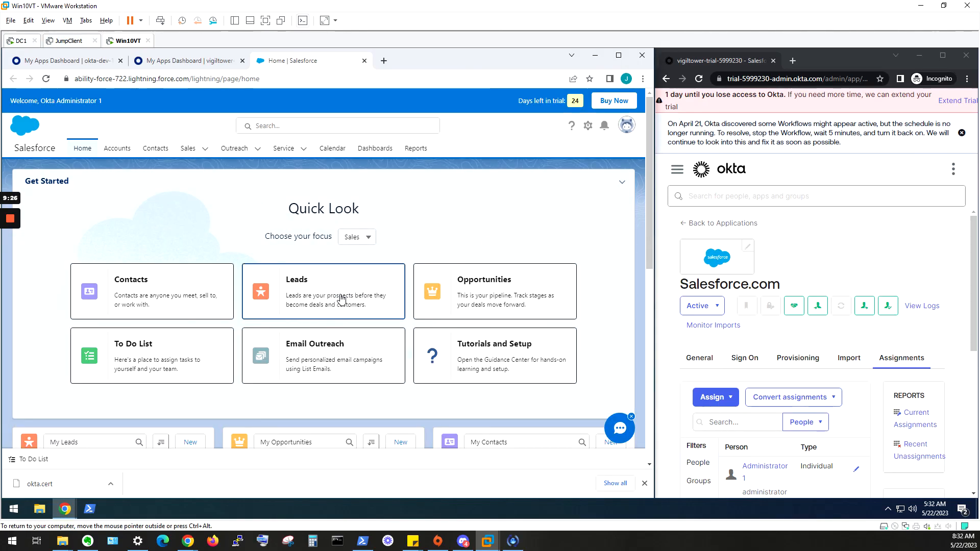
{"action": "left_click", "coordinate": [976, 11]}
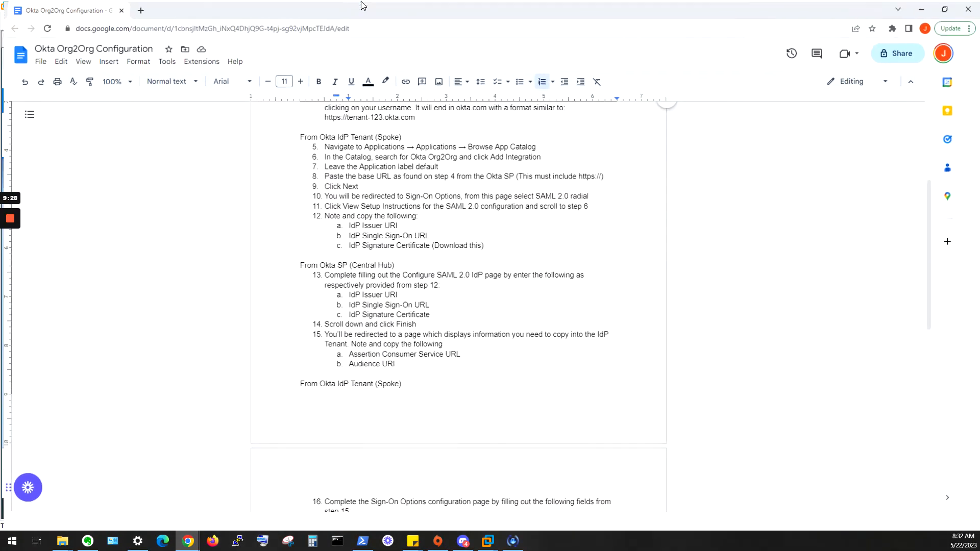
- Skim the Okta Org2Org Configuration guide, then switch back to the VMware window showing Salesforce Home
{"action": "scroll", "coordinate": [466, 306], "scroll_direction": "down", "scroll_amount": 4}
{"action": "scroll", "coordinate": [466, 307], "scroll_direction": "up", "scroll_amount": 8}
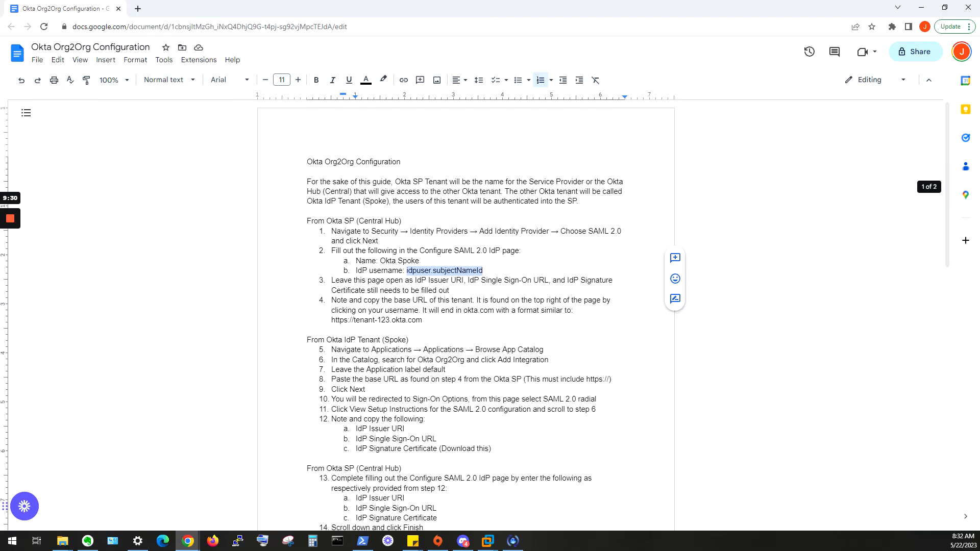
{"action": "scroll", "coordinate": [465, 307], "scroll_direction": "down", "scroll_amount": 6}
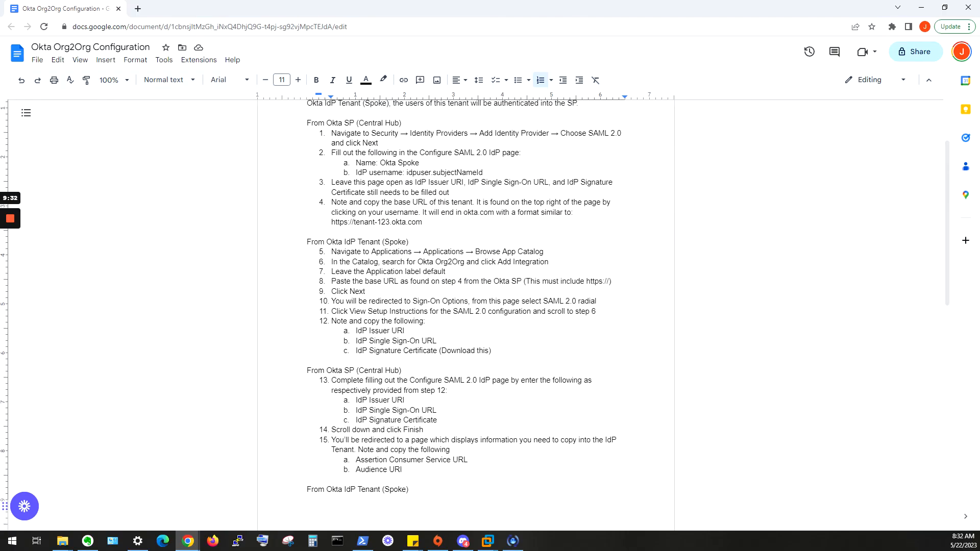
{"action": "scroll", "coordinate": [465, 306], "scroll_direction": "up", "scroll_amount": 1}
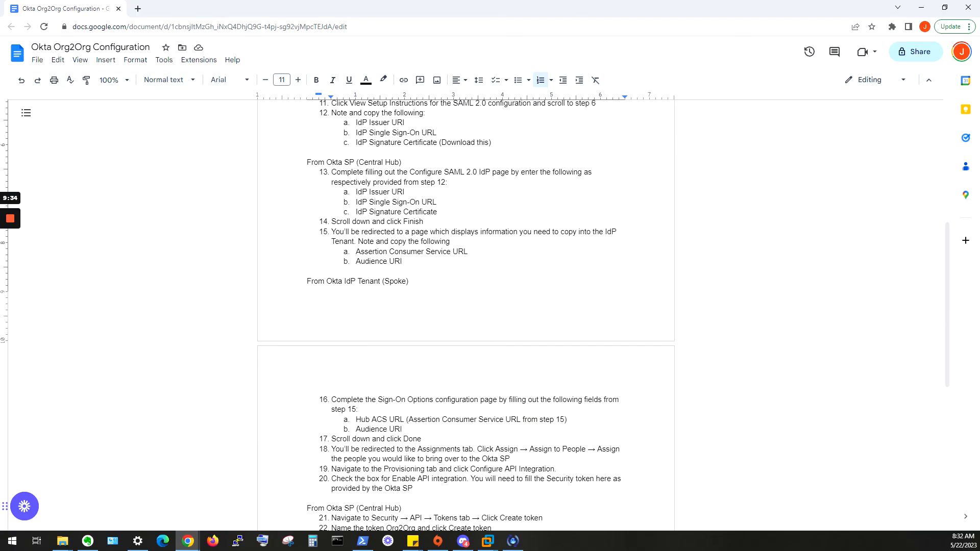
{"action": "scroll", "coordinate": [465, 306], "scroll_direction": "down", "scroll_amount": 5}
{"action": "key", "text": "alt+Tab"}
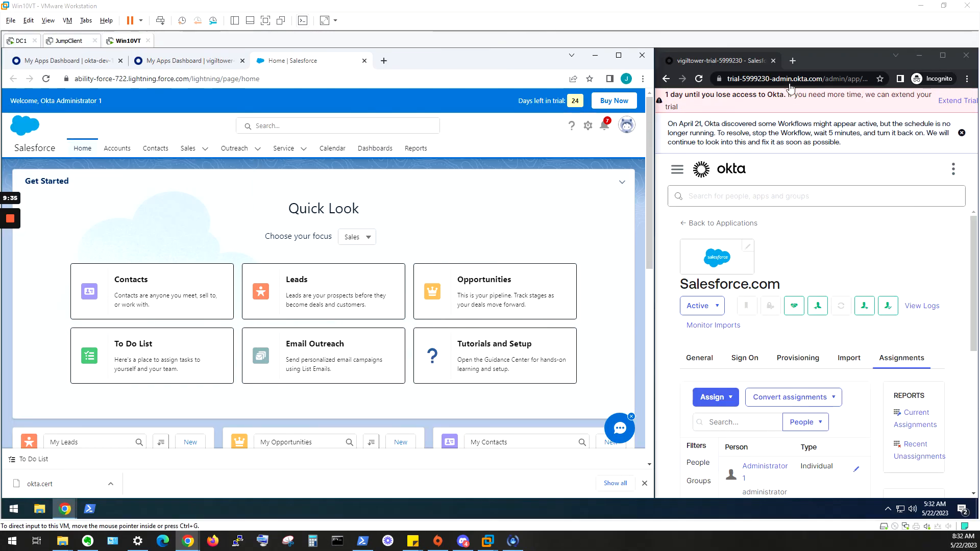